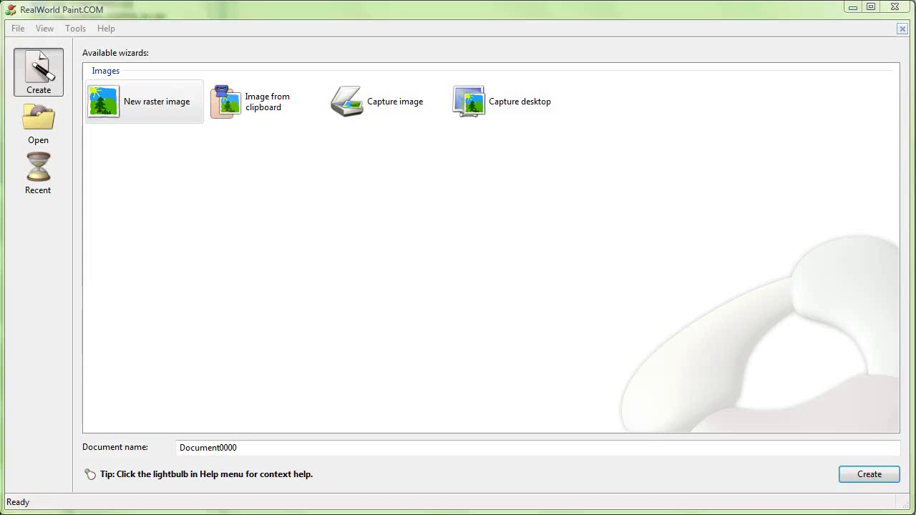
# - Drag ohre.jpg from the desktop into RealWorld Paint to open it as the Background layer
pyautogui.moveTo(66, 21)
pyautogui.mouseDown()
pyautogui.moveTo(126, 75)
pyautogui.moveTo(162, 207)
pyautogui.mouseUp()
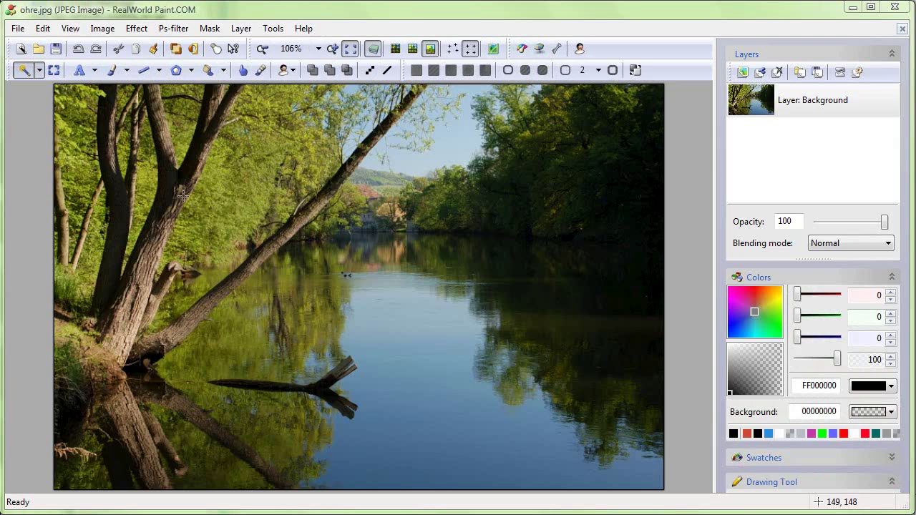
# - With the Brush, paint a light stroke and a thick black stroke, then undo both
pyautogui.click(112, 72)
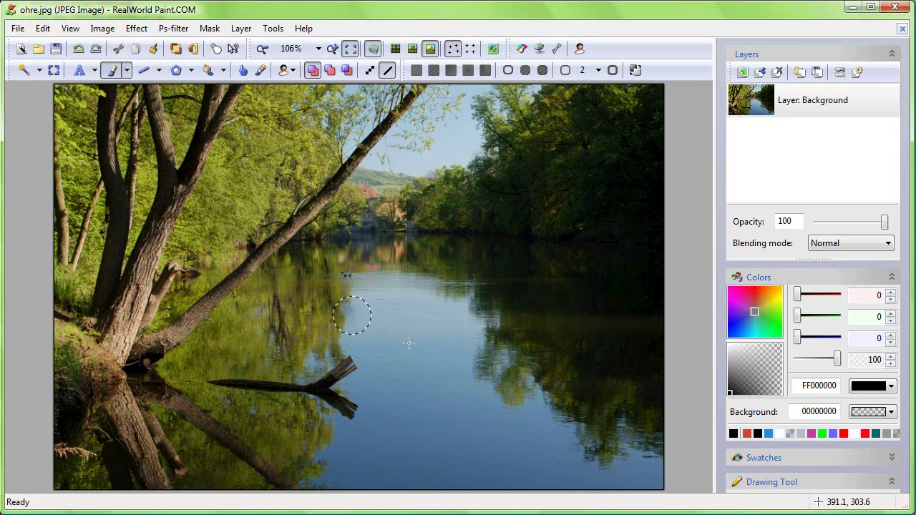
pyautogui.moveTo(351, 309); pyautogui.dragTo(457, 362)
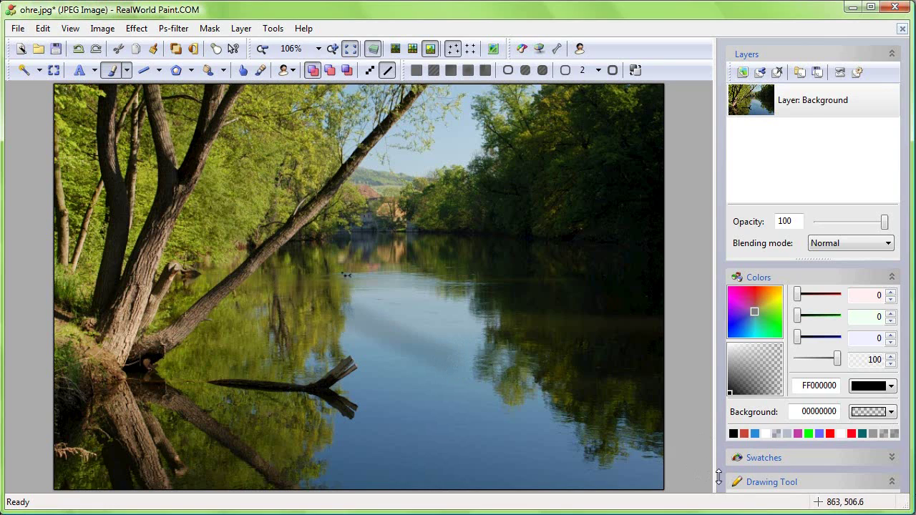
pyautogui.scroll(-3, 816, 400)
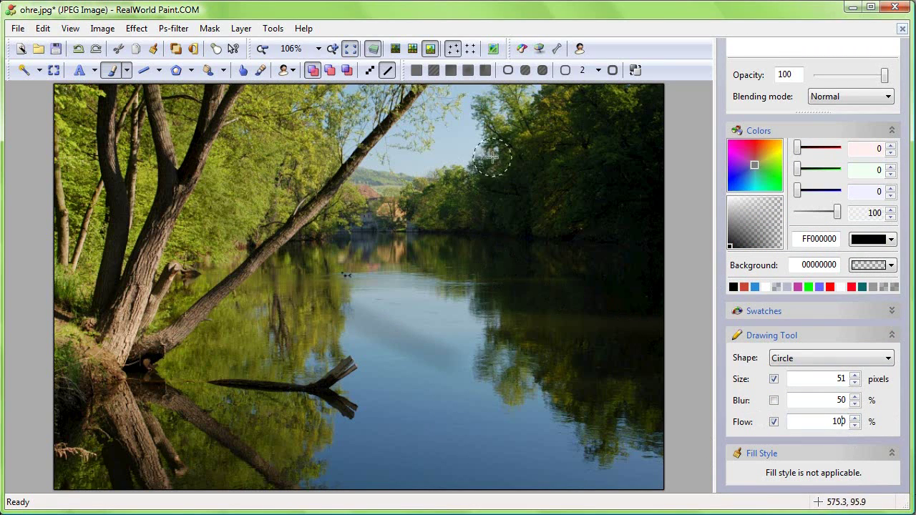
pyautogui.moveTo(492, 154)
pyautogui.mouseDown()
pyautogui.moveTo(258, 340)
pyautogui.moveTo(458, 306)
pyautogui.moveTo(429, 373)
pyautogui.moveTo(458, 414)
pyautogui.moveTo(586, 427)
pyautogui.moveTo(510, 260)
pyautogui.mouseUp()
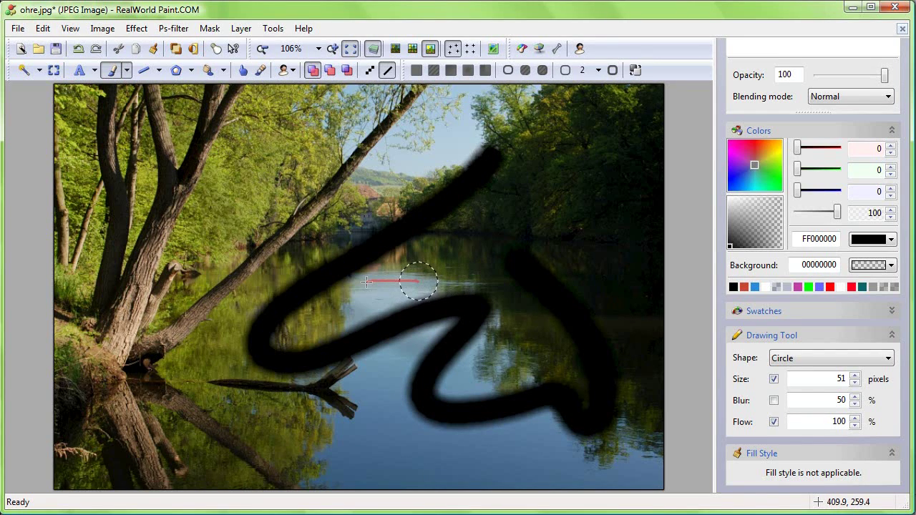
pyautogui.hotkey('ctrl', 'z')
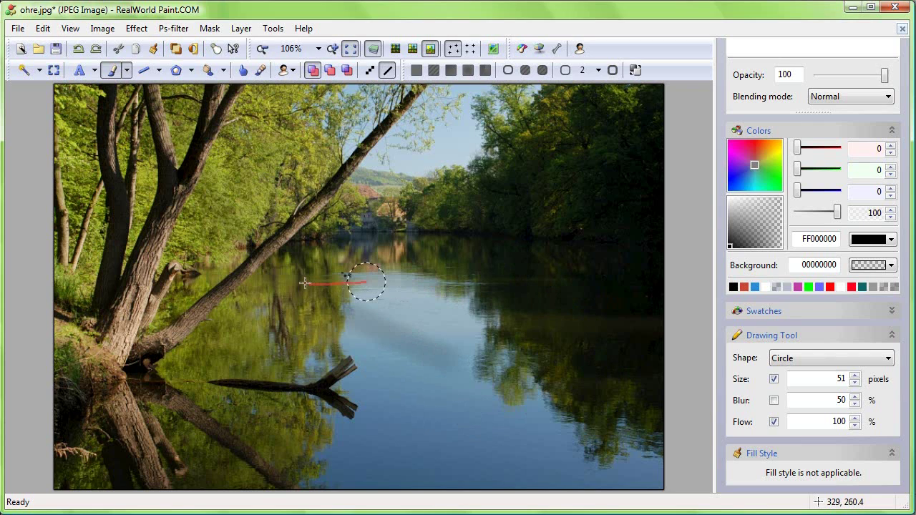
pyautogui.hotkey('ctrl', 'z')
# - Paint a black zigzag, then undo, redo and undo it again, and pick the polygon Shape tool
pyautogui.moveTo(207, 190)
pyautogui.mouseDown()
pyautogui.moveTo(266, 173)
pyautogui.moveTo(281, 286)
pyautogui.moveTo(385, 271)
pyautogui.moveTo(367, 373)
pyautogui.moveTo(456, 372)
pyautogui.moveTo(535, 403)
pyautogui.mouseUp()
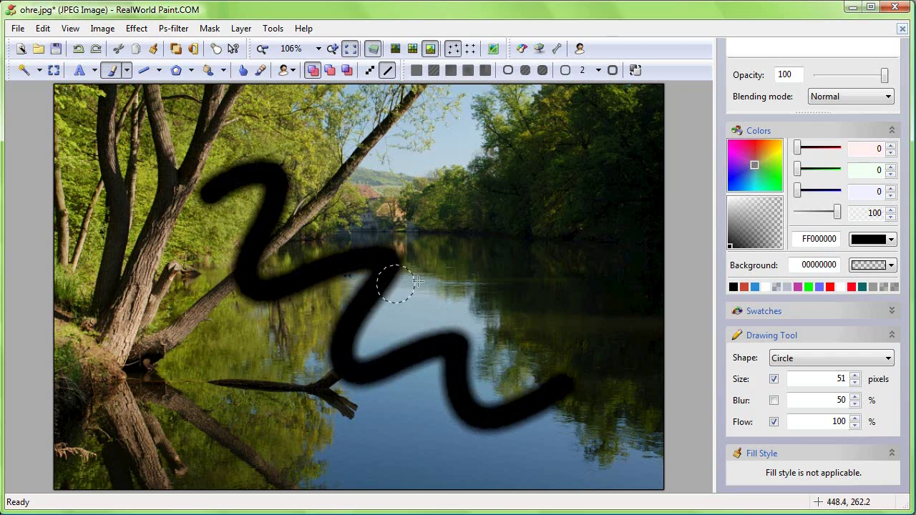
pyautogui.hotkey('ctrl', 'z')
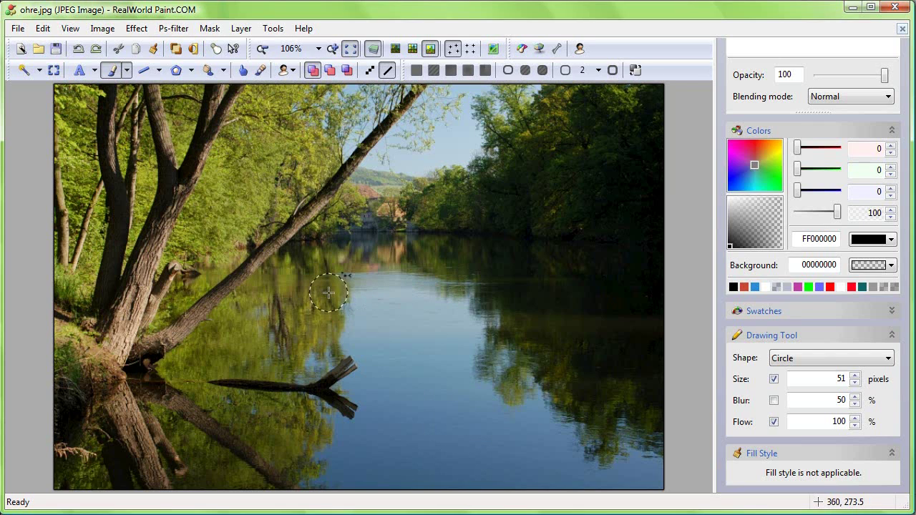
pyautogui.hotkey('ctrl', 'y')
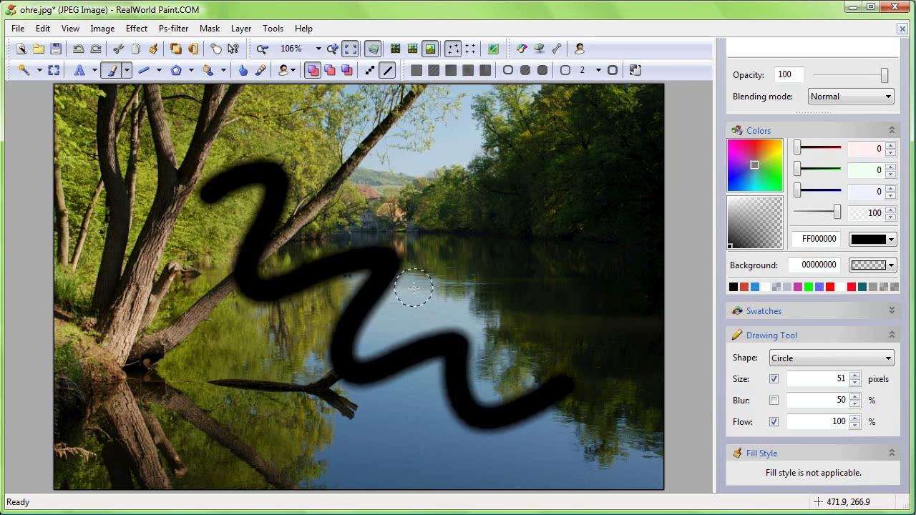
pyautogui.hotkey('ctrl', 'z')
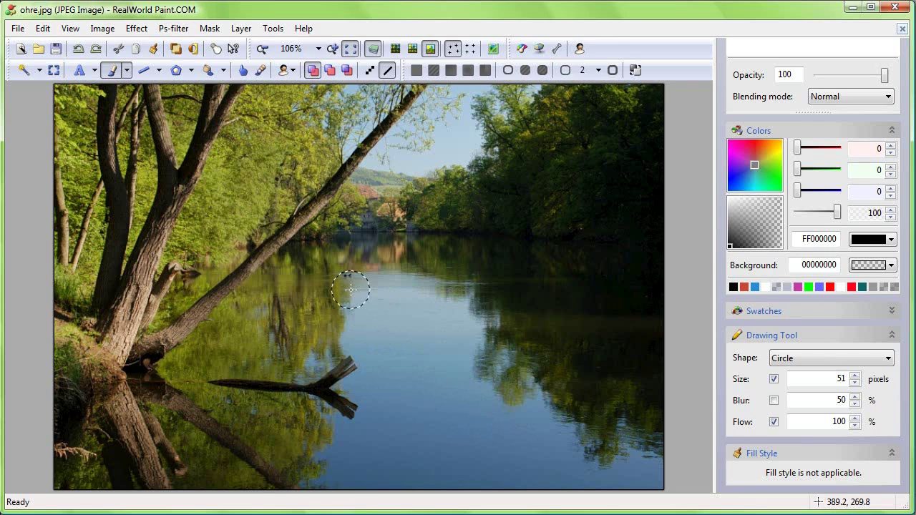
pyautogui.click(177, 69)
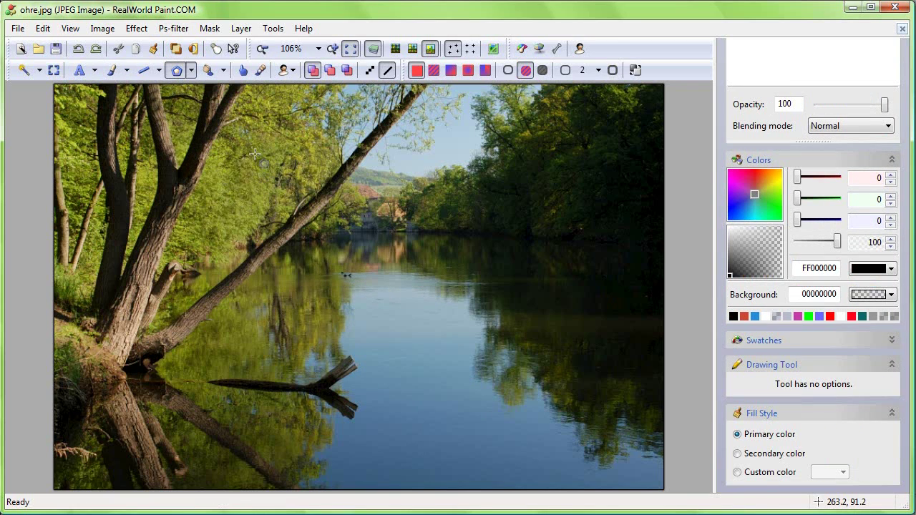
# - Draw a solid black triangle over the left-centre of the photo, redraw it once, and commit it
pyautogui.moveTo(239, 151); pyautogui.dragTo(444, 270)
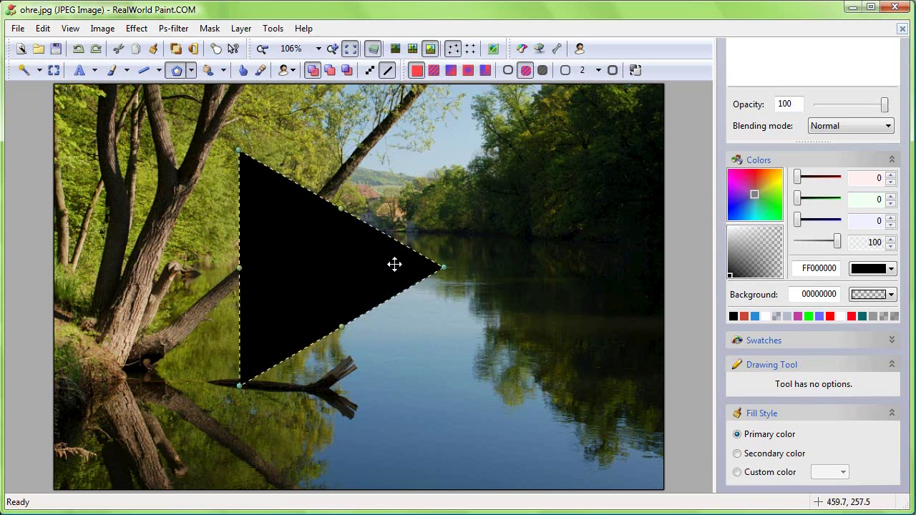
pyautogui.press('Escape')
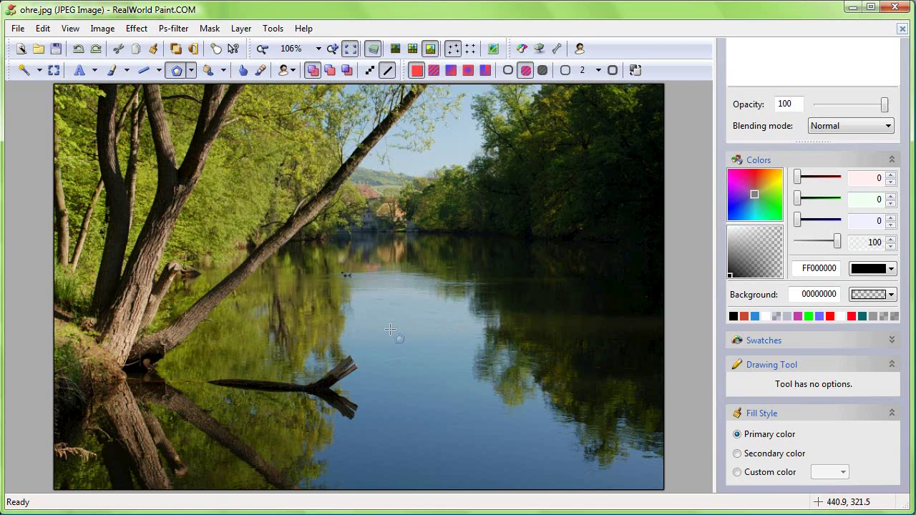
pyautogui.moveTo(236, 188); pyautogui.dragTo(433, 416)
pyautogui.moveTo(345, 194)
pyautogui.mouseDown()
pyautogui.moveTo(352, 317)
pyautogui.moveTo(455, 313)
pyautogui.mouseUp()
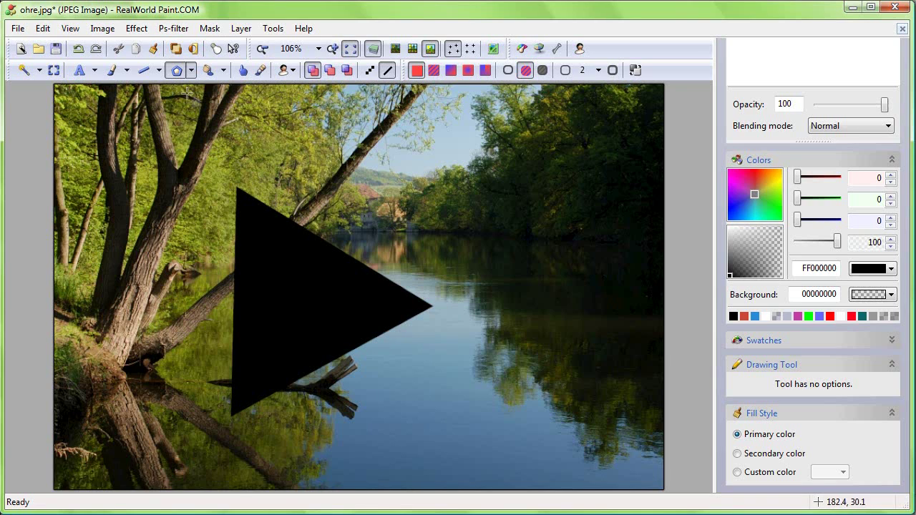
pyautogui.click(172, 30)
pyautogui.moveTo(137, 32)
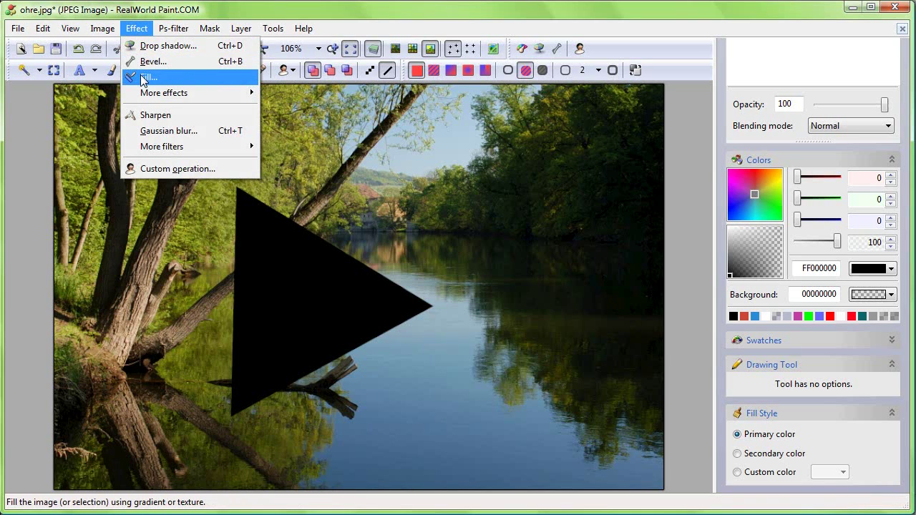
# - Turn the photo greyscale with Saturation 0 in Color adjustments, then undo it and the triangle
pyautogui.press('Escape')
pyautogui.click(105, 30)
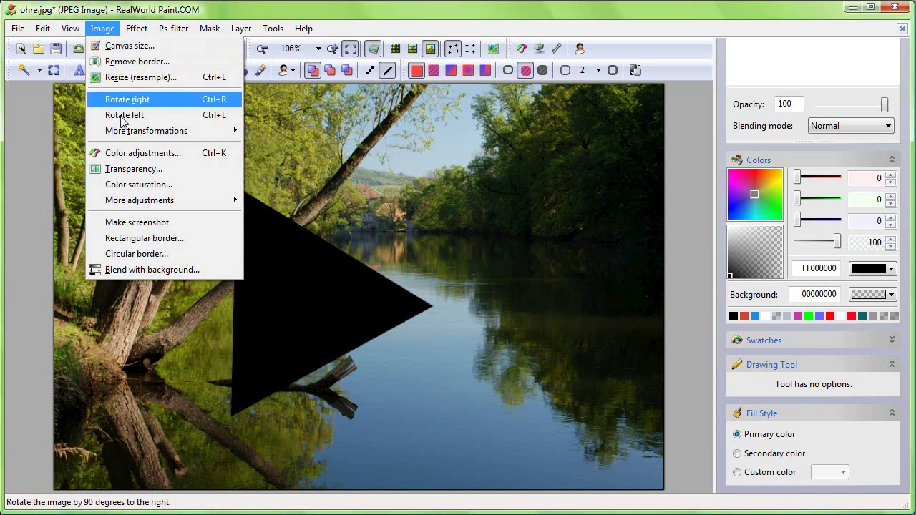
pyautogui.click(125, 153)
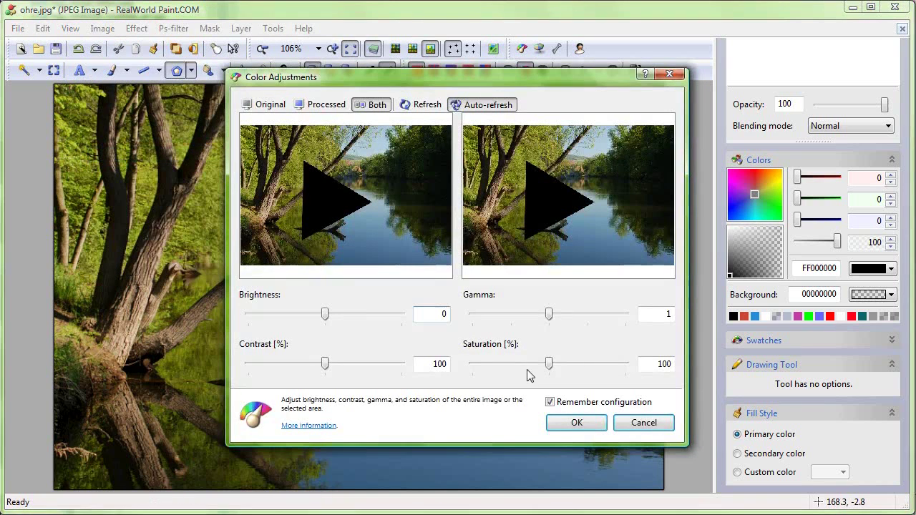
pyautogui.moveTo(549, 365); pyautogui.dragTo(471, 367)
pyautogui.click(549, 402)
pyautogui.click(576, 423)
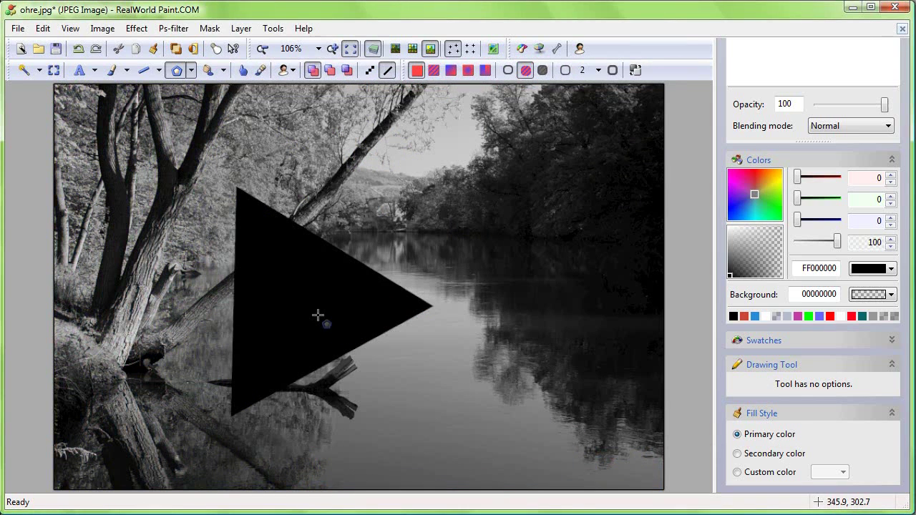
pyautogui.hotkey('ctrl', 'z')
pyautogui.hotkey('ctrl', 'z')
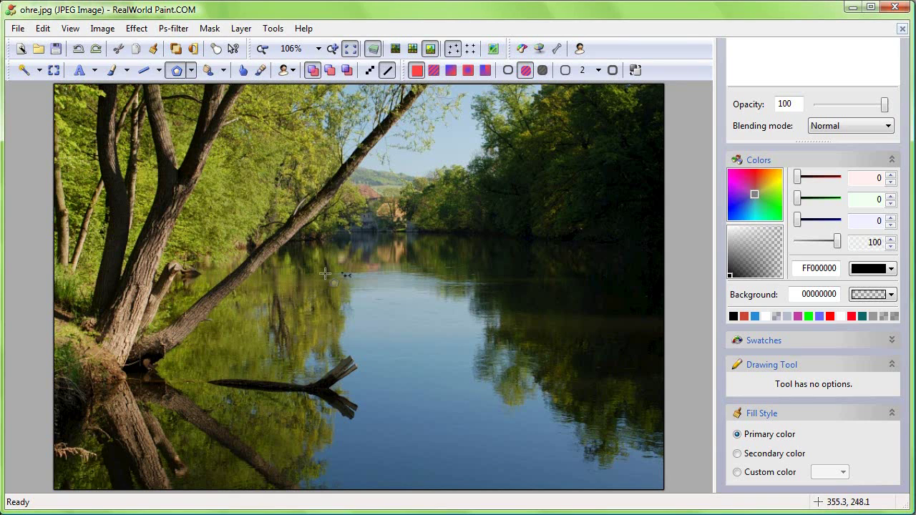
pyautogui.rightClick(325, 274)
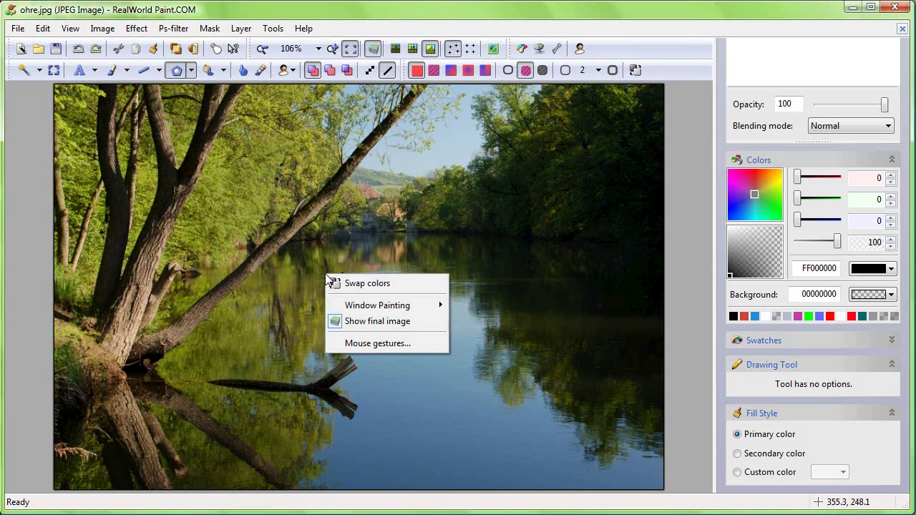
pyautogui.click(364, 343)
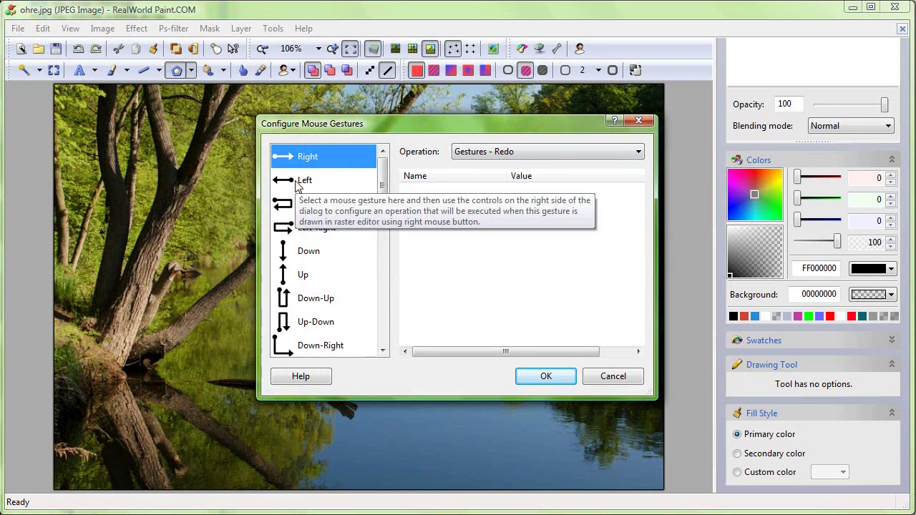
pyautogui.click(325, 179)
pyautogui.click(323, 203)
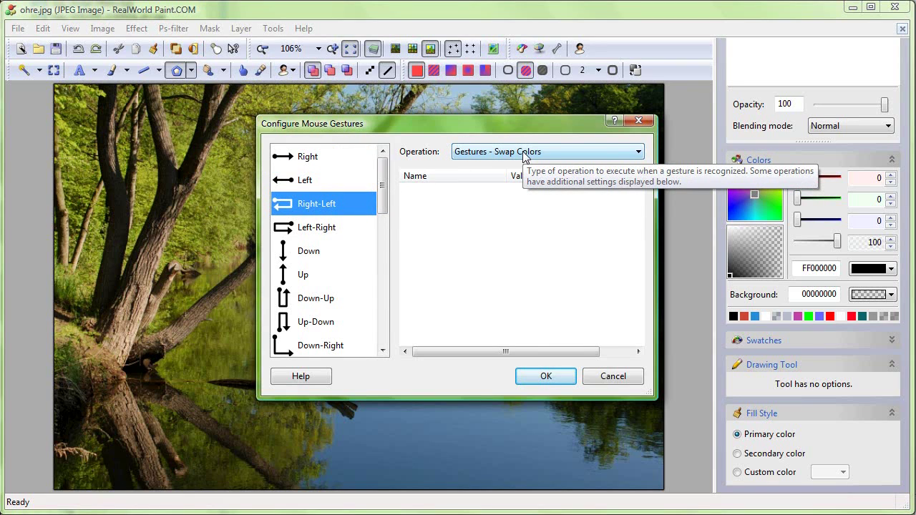
pyautogui.click(330, 228)
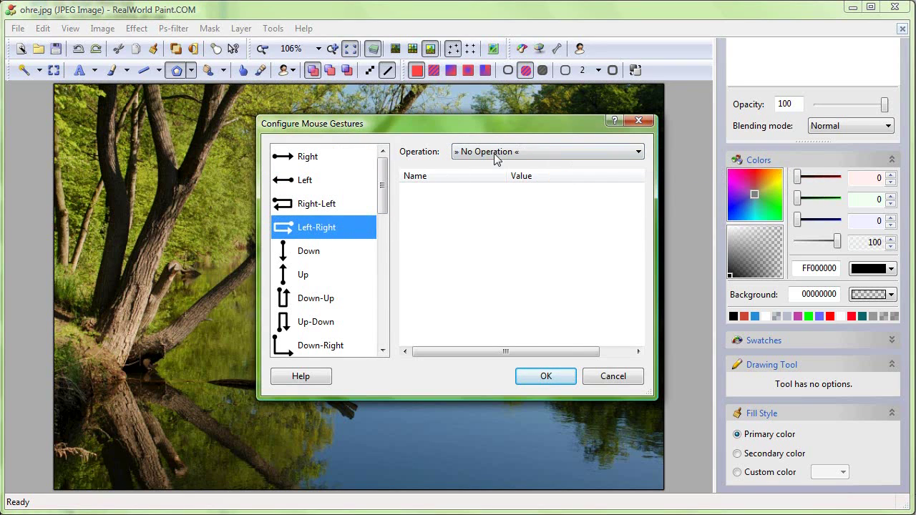
pyautogui.click(607, 373)
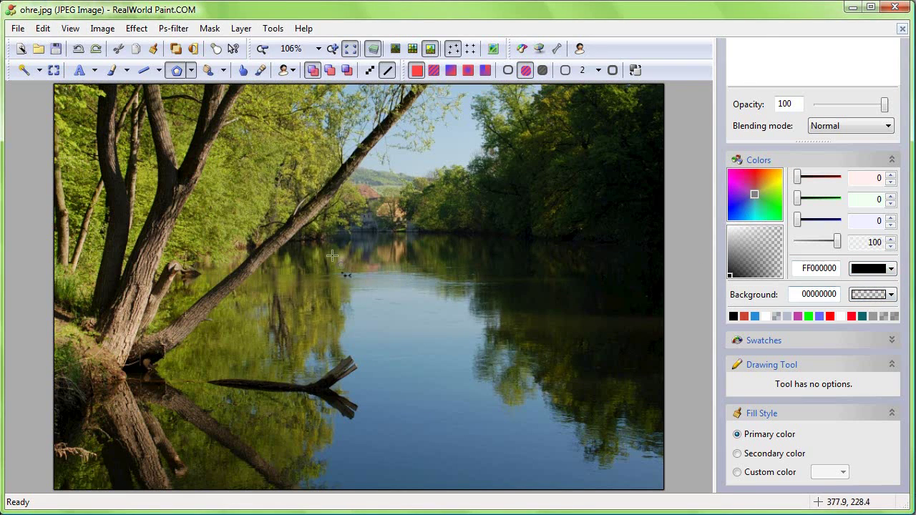
# - Try the colour-swap gestures and draw a black triangle over the left of the photo
pyautogui.moveTo(337, 261)
pyautogui.mouseDown()
pyautogui.moveTo(423, 258)
pyautogui.moveTo(337, 261)
pyautogui.mouseUp()
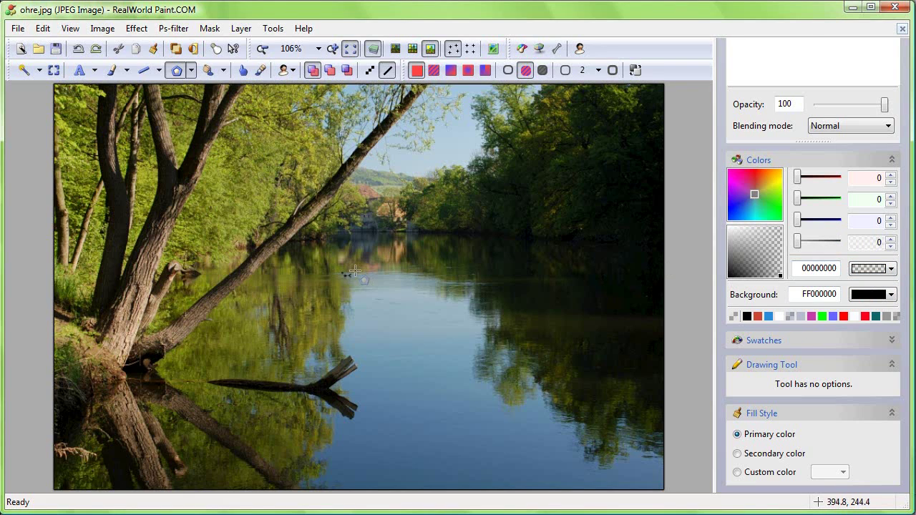
pyautogui.moveTo(358, 275)
pyautogui.mouseDown()
pyautogui.moveTo(379, 282)
pyautogui.moveTo(337, 282)
pyautogui.mouseUp()
pyautogui.moveTo(234, 168); pyautogui.dragTo(431, 393)
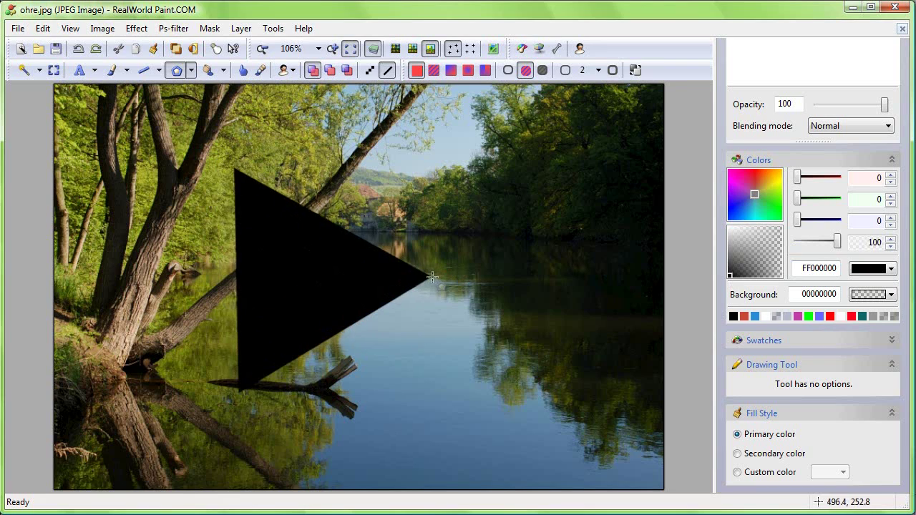
pyautogui.moveTo(387, 237); pyautogui.dragTo(501, 239)
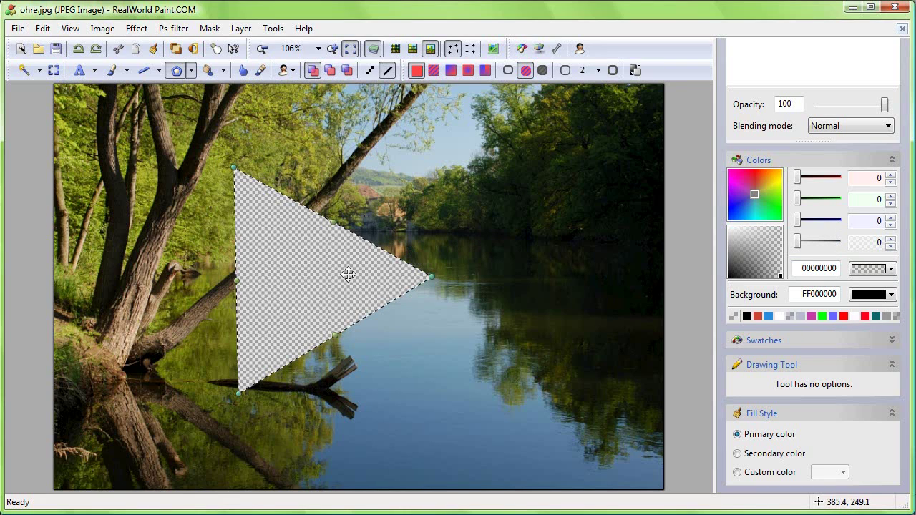
pyautogui.moveTo(350, 241); pyautogui.dragTo(473, 247)
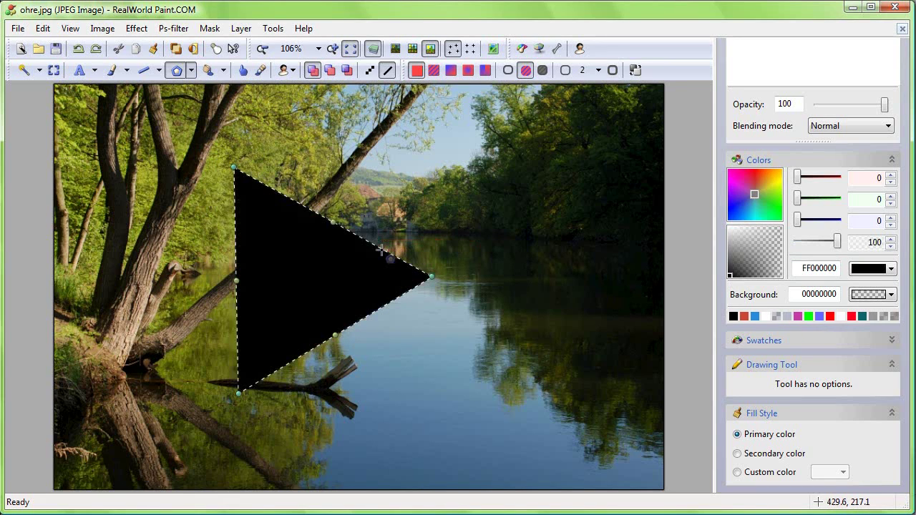
# - Give the triangle a linear gradient fill, adjust it, then undo it with a gesture
pyautogui.click(451, 69)
pyautogui.moveTo(323, 262)
pyautogui.mouseDown()
pyautogui.moveTo(468, 258)
pyautogui.moveTo(476, 302)
pyautogui.moveTo(408, 249)
pyautogui.moveTo(411, 260)
pyautogui.moveTo(508, 260)
pyautogui.moveTo(396, 262)
pyautogui.moveTo(391, 320)
pyautogui.mouseUp()
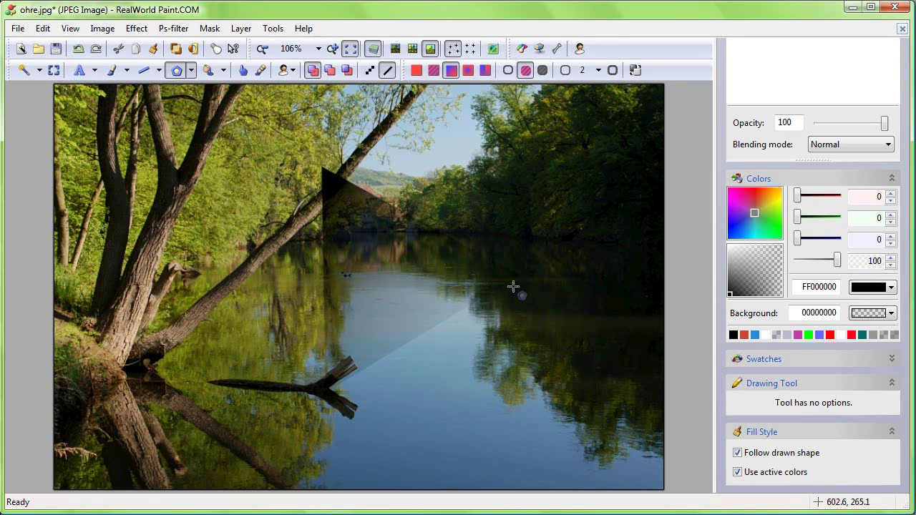
pyautogui.moveTo(491, 287); pyautogui.dragTo(438, 286)
pyautogui.rightClick(310, 253)
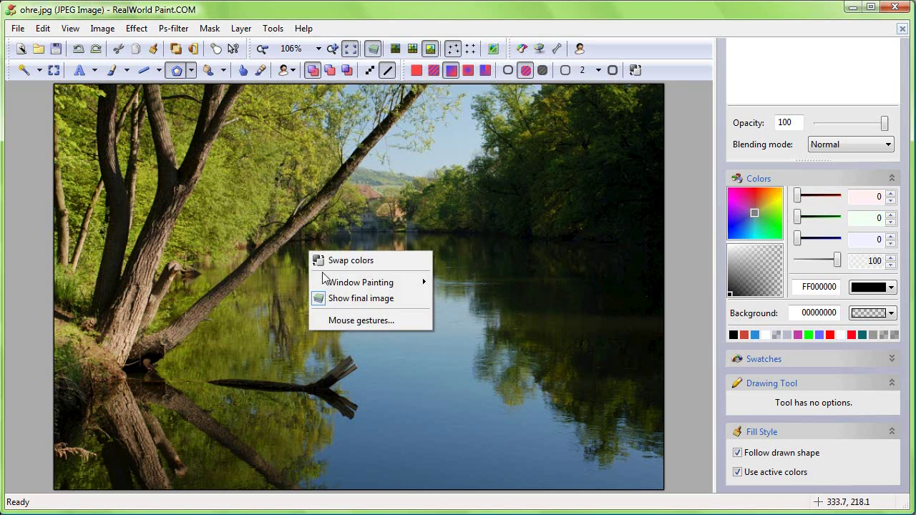
pyautogui.click(350, 321)
pyautogui.click(315, 257)
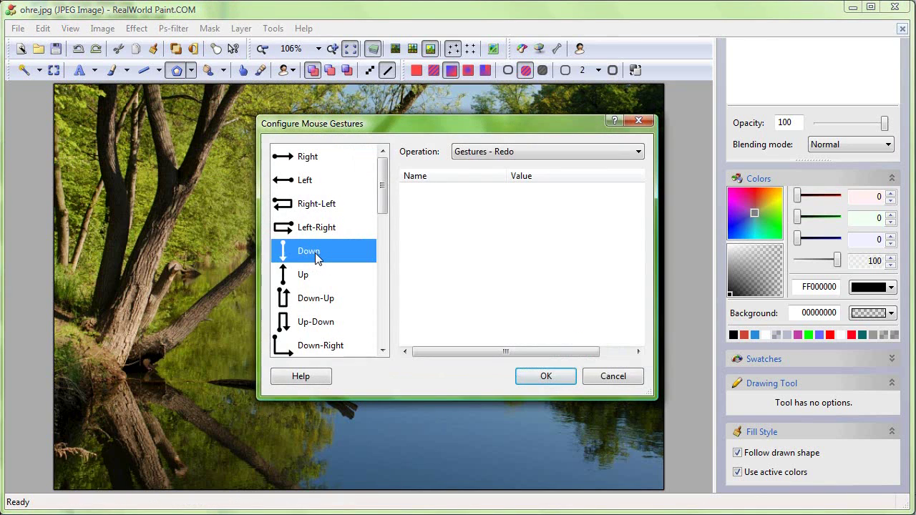
pyautogui.click(316, 275)
pyautogui.click(320, 301)
pyautogui.click(316, 324)
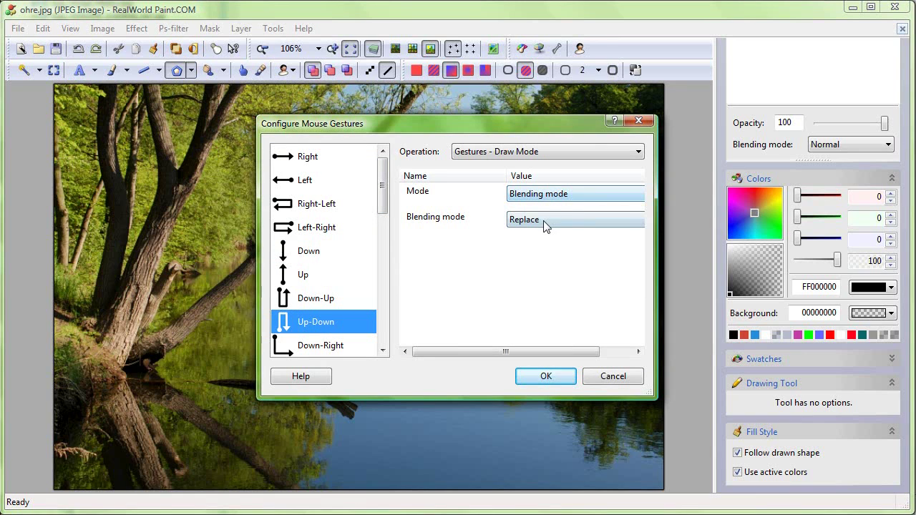
pyautogui.moveTo(382, 187); pyautogui.dragTo(368, 236)
pyautogui.click(342, 229)
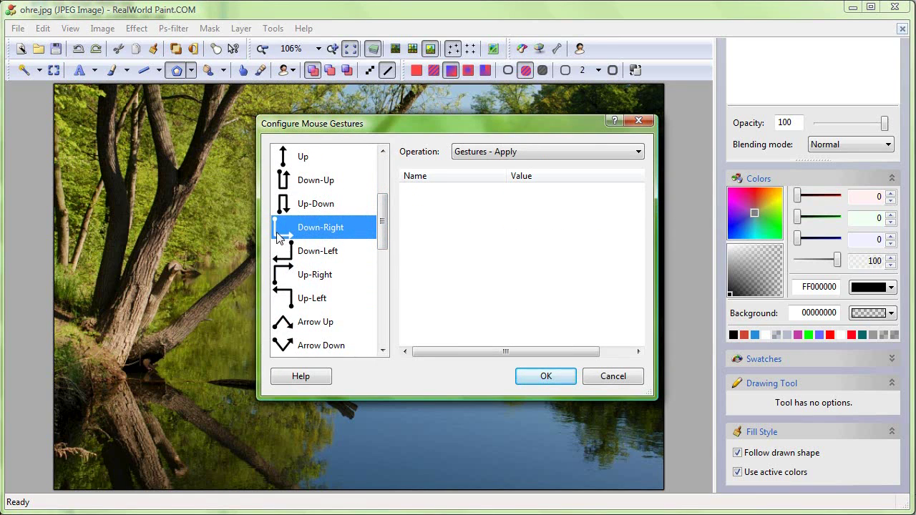
pyautogui.click(319, 252)
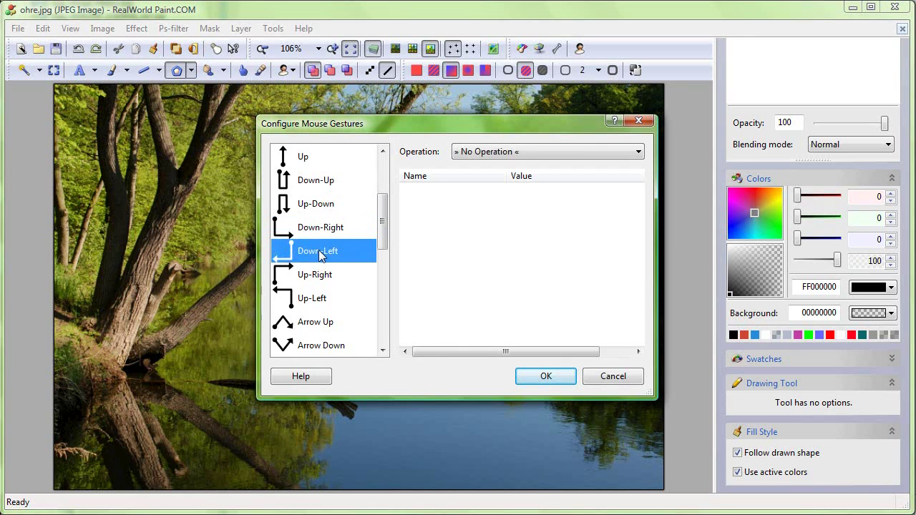
pyautogui.click(316, 275)
pyautogui.click(313, 300)
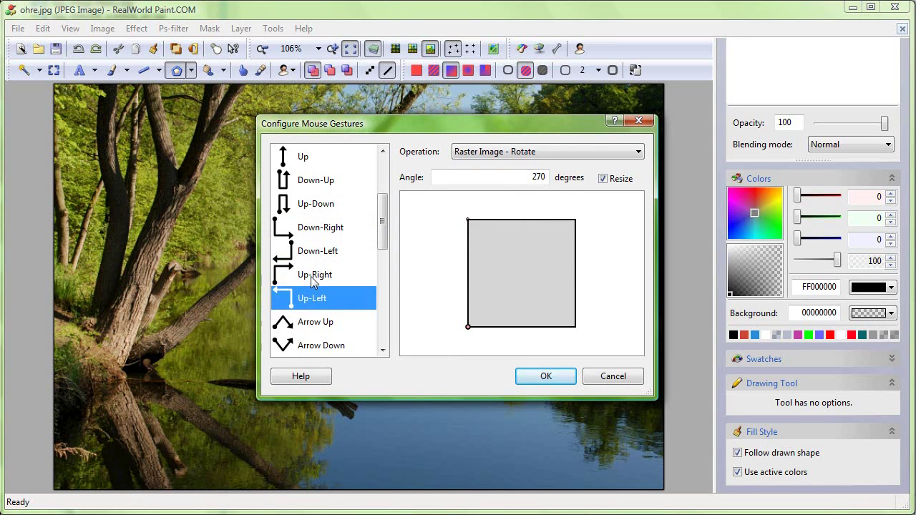
pyautogui.click(314, 277)
pyautogui.click(313, 301)
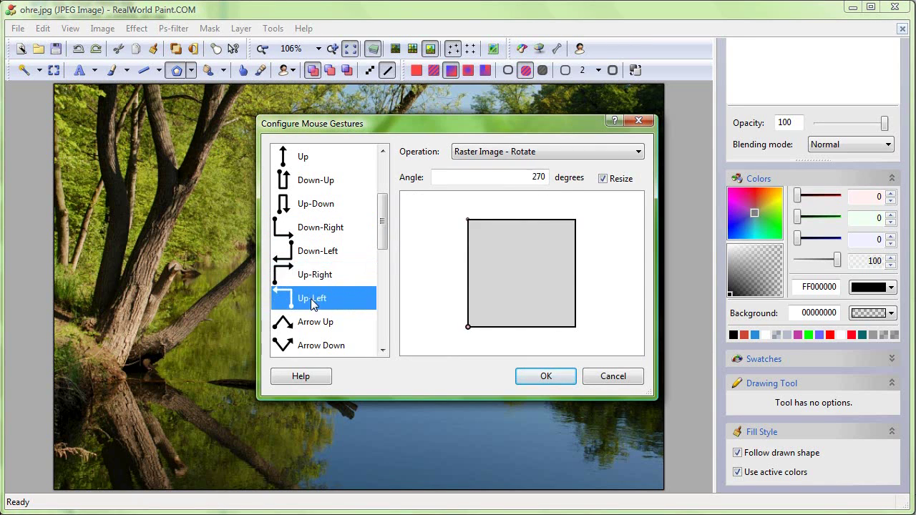
pyautogui.click(614, 376)
pyautogui.moveTo(435, 331)
pyautogui.mouseDown()
pyautogui.moveTo(436, 213)
pyautogui.moveTo(327, 215)
pyautogui.mouseUp()
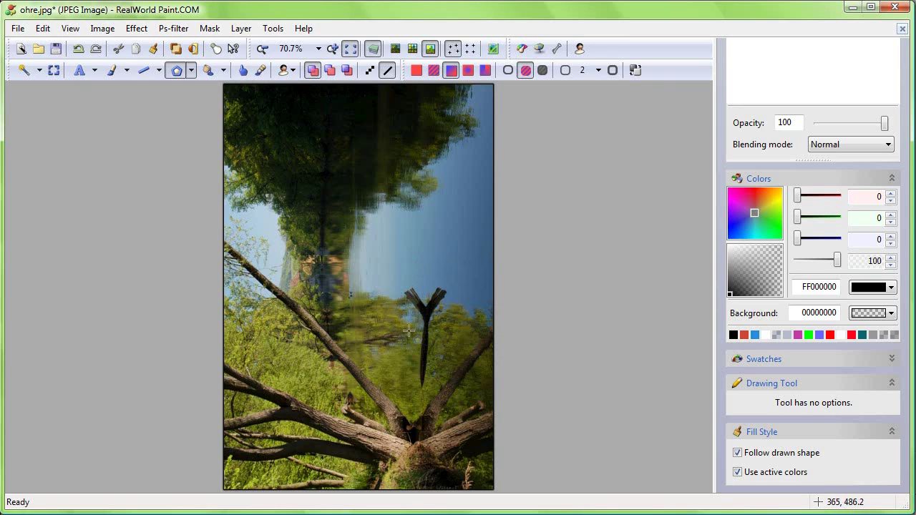
pyautogui.moveTo(431, 266); pyautogui.dragTo(345, 264)
pyautogui.moveTo(320, 351); pyautogui.dragTo(323, 228)
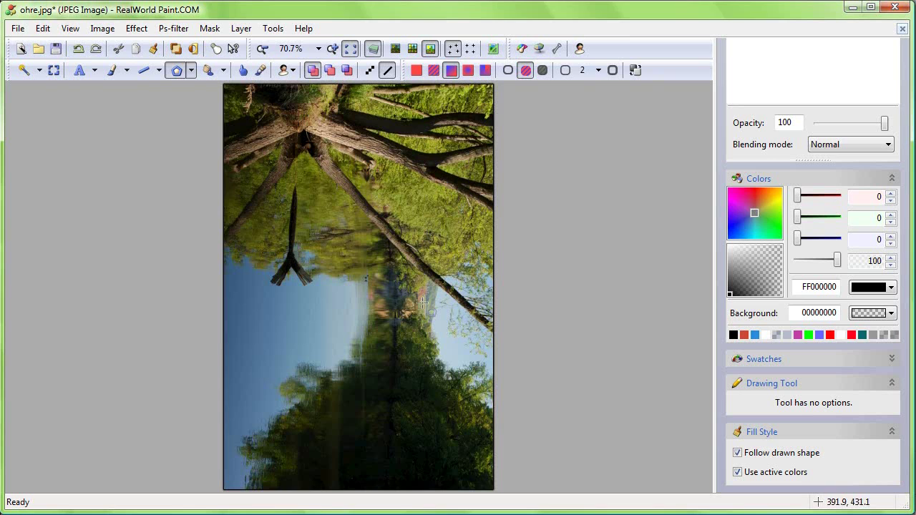
pyautogui.moveTo(428, 276); pyautogui.dragTo(355, 275)
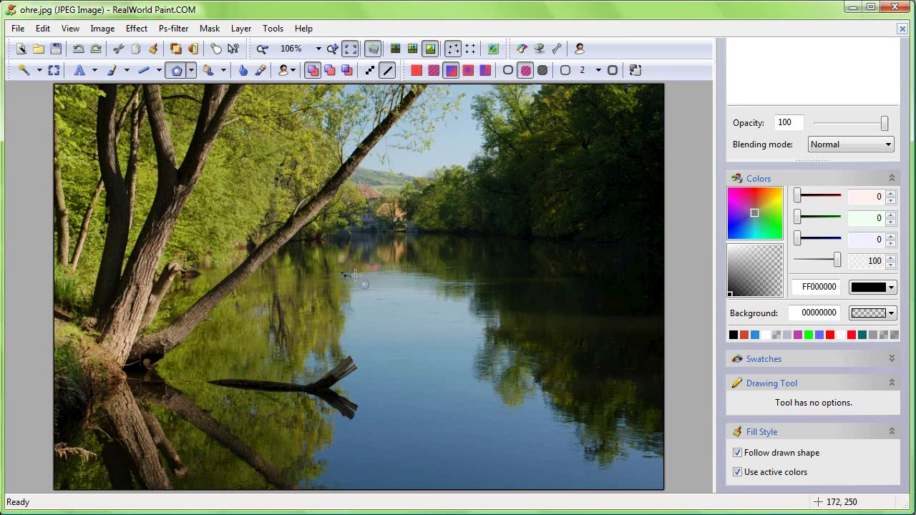
# - Open Mouse gestures and review the Cross, Mirrored N, N, W and M gesture operations
pyautogui.rightClick(355, 275)
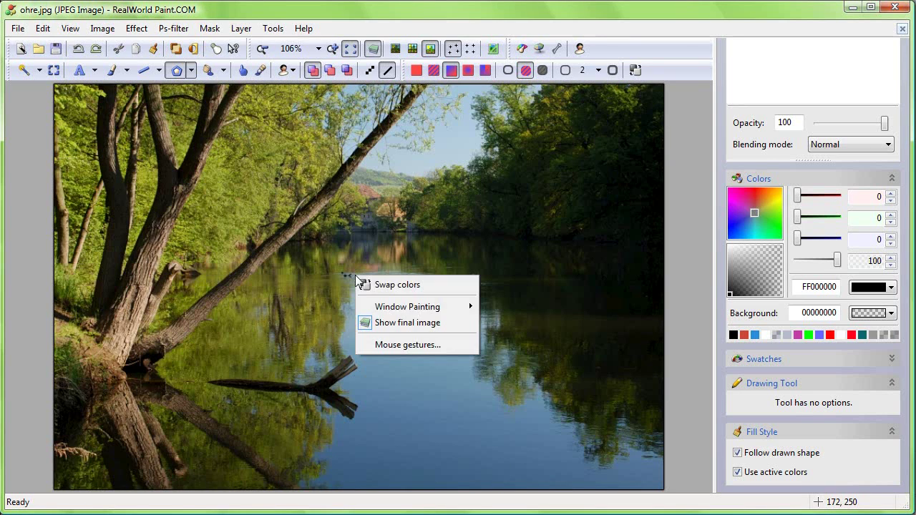
pyautogui.click(390, 344)
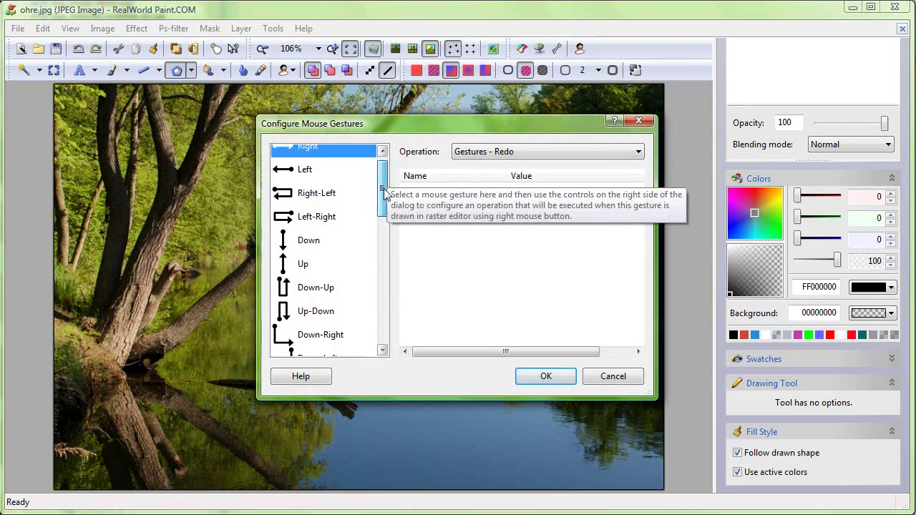
pyautogui.moveTo(382, 186); pyautogui.dragTo(383, 315)
pyautogui.click(319, 319)
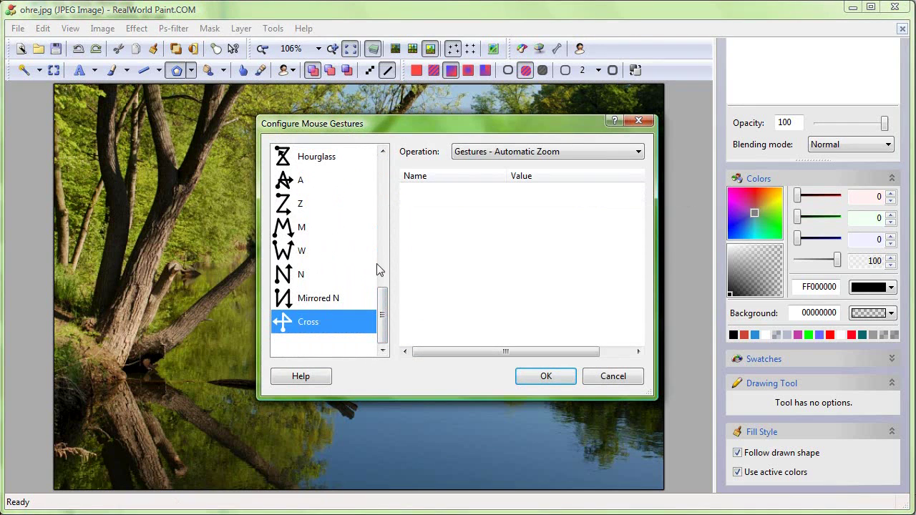
pyautogui.click(314, 299)
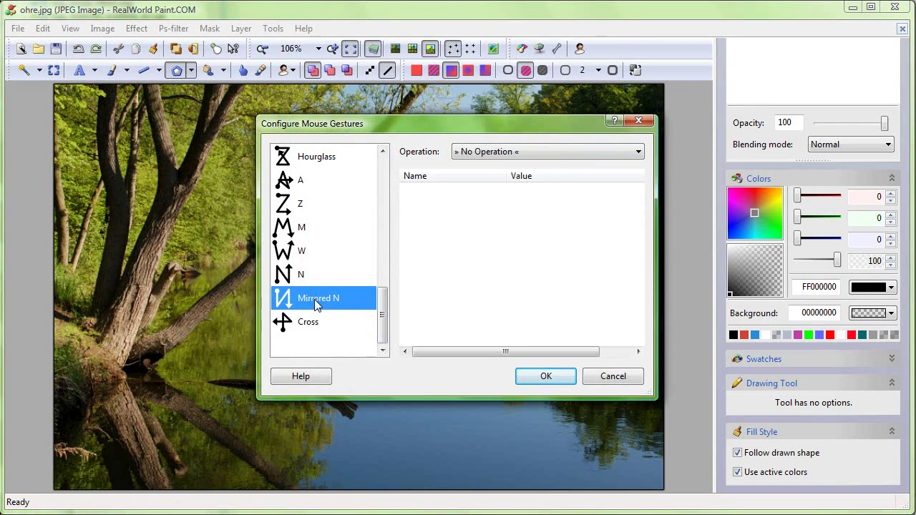
pyautogui.click(311, 277)
pyautogui.click(309, 251)
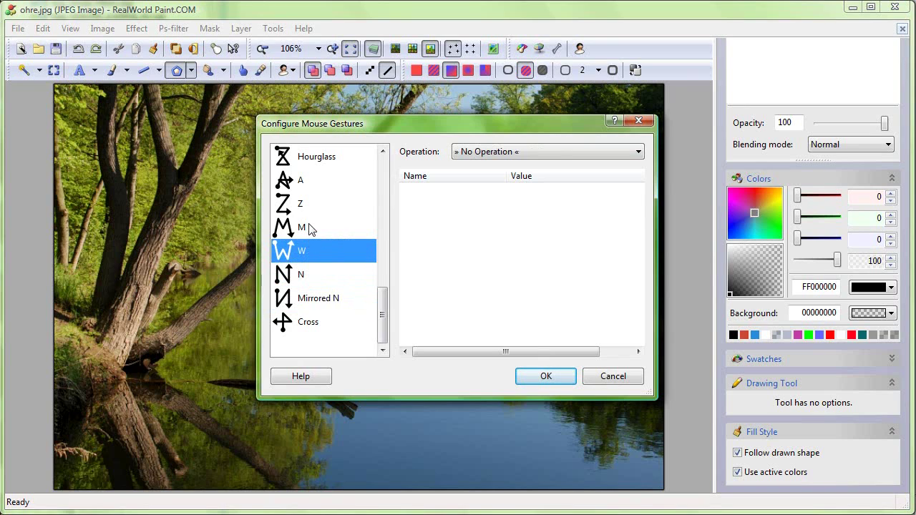
pyautogui.click(310, 228)
# - Assign the Z gesture to Raster Image - Color Adjustments with Saturation 0
pyautogui.click(310, 204)
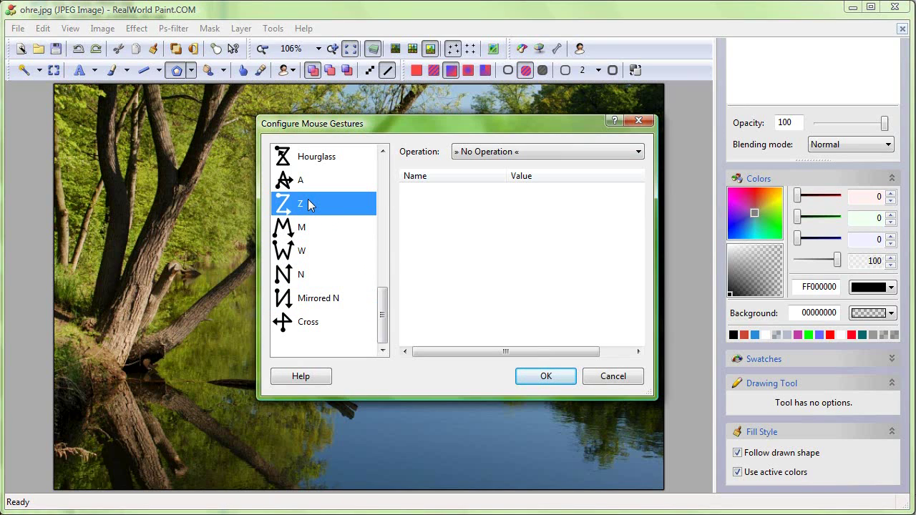
pyautogui.click(530, 152)
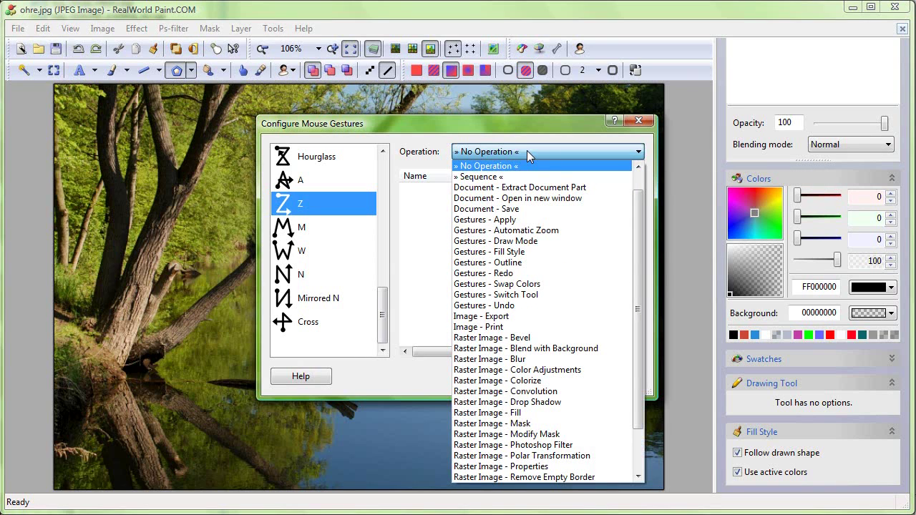
pyautogui.scroll(-2, 639, 214)
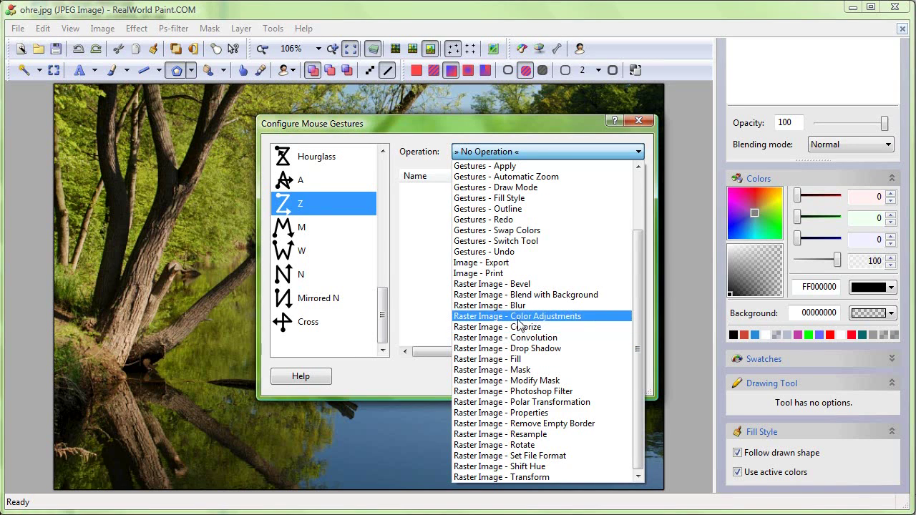
pyautogui.click(518, 317)
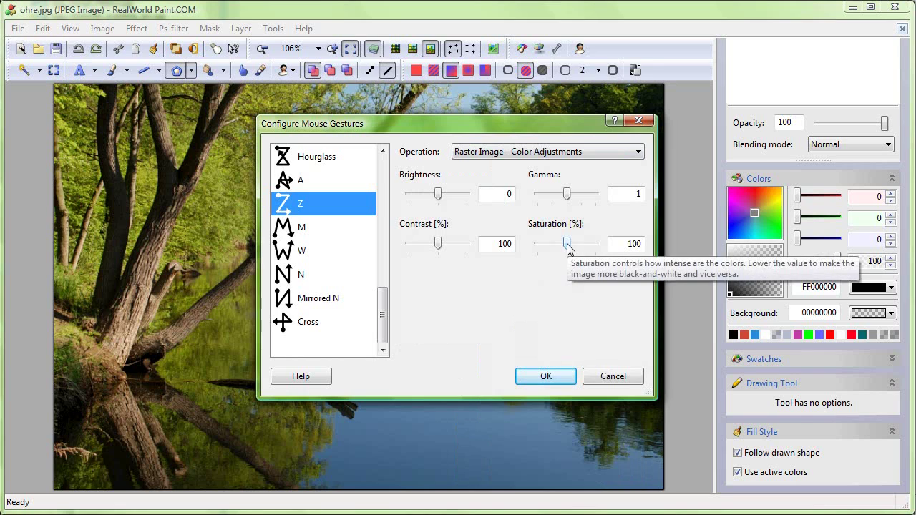
pyautogui.moveTo(567, 244); pyautogui.dragTo(548, 246)
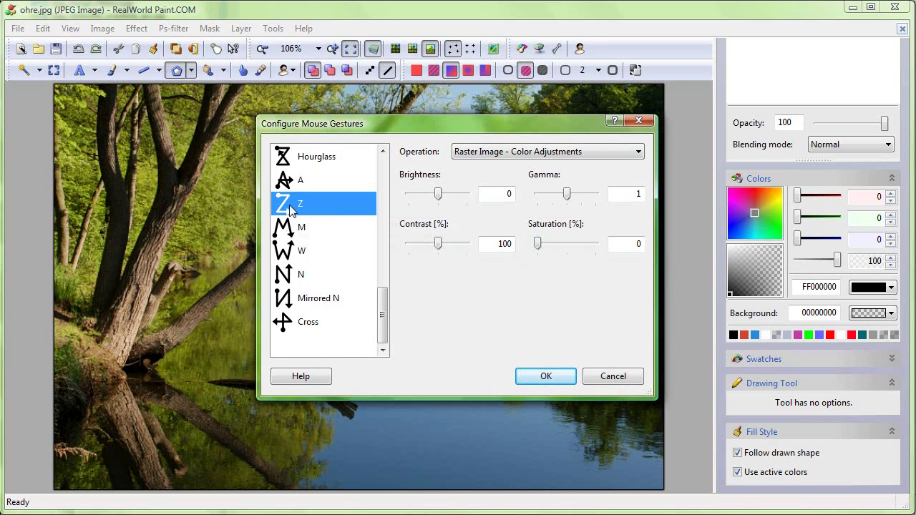
# - Save the Z gesture, test it to desaturate and undo, then auto-zoom with the Cross gesture
pyautogui.click(527, 378)
pyautogui.moveTo(267, 221); pyautogui.dragTo(272, 309)
pyautogui.moveTo(462, 271); pyautogui.dragTo(390, 269)
pyautogui.scroll(-2, 434, 268)
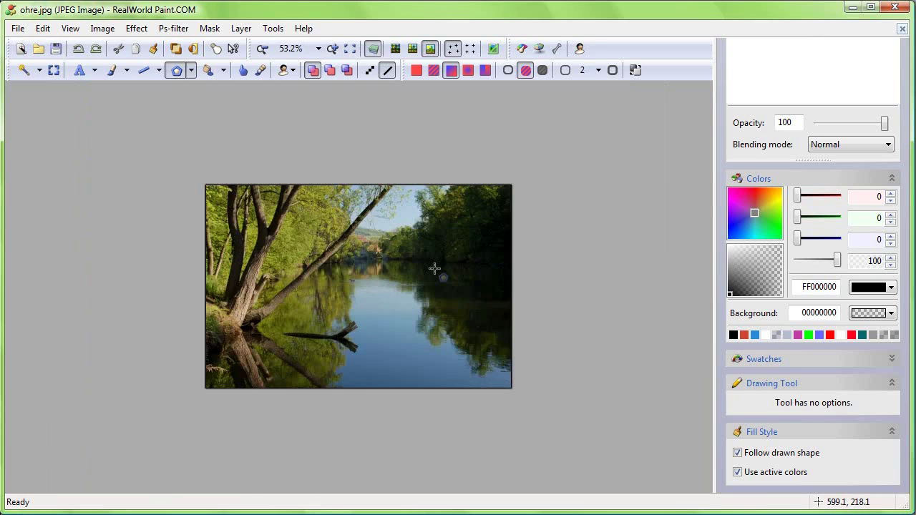
pyautogui.moveTo(363, 308); pyautogui.dragTo(359, 224)
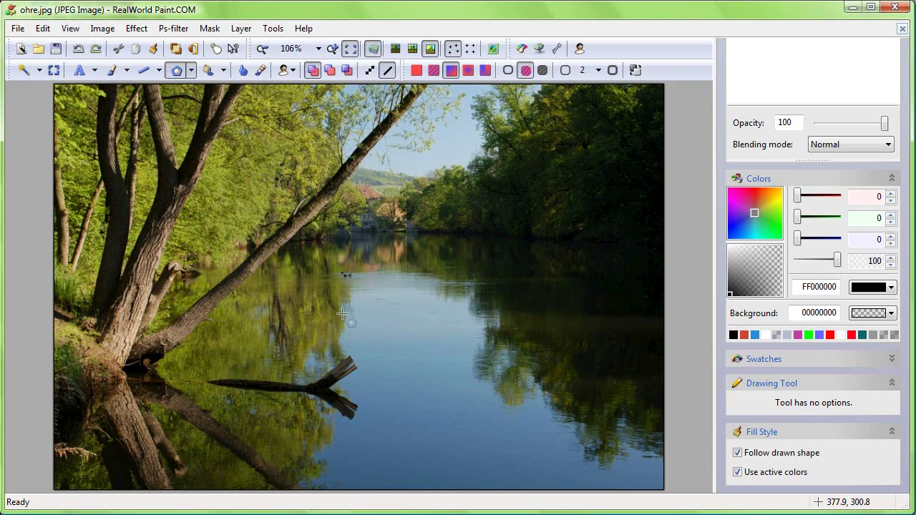
# - Open Mouse gestures and review the Arrow Up, Down, Left, Right and Rectangle gesture operations
pyautogui.rightClick(376, 278)
pyautogui.click(430, 348)
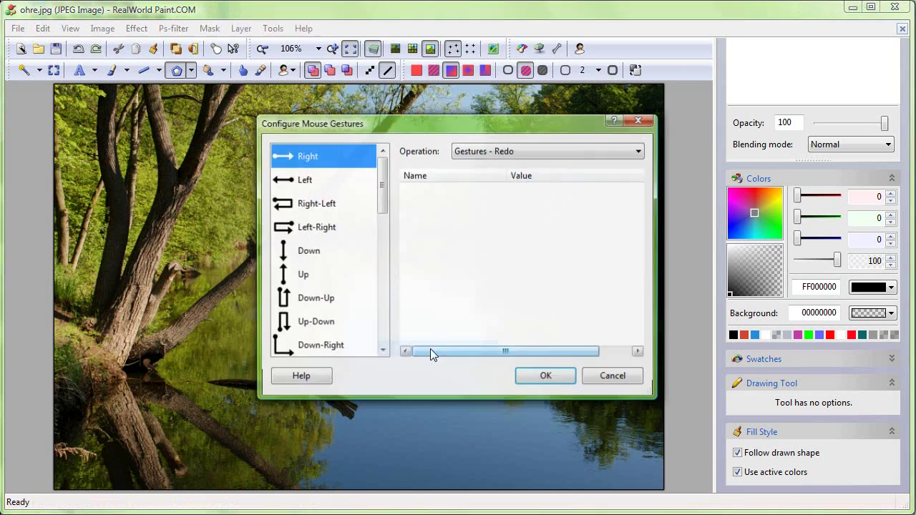
pyautogui.moveTo(383, 174); pyautogui.dragTo(383, 248)
pyautogui.click(326, 249)
pyautogui.click(323, 227)
pyautogui.click(318, 259)
pyautogui.click(311, 279)
pyautogui.click(309, 298)
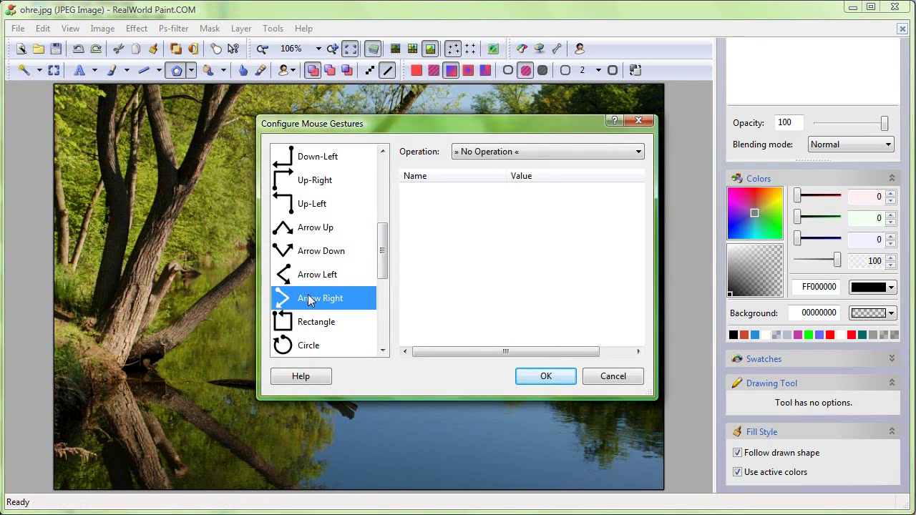
pyautogui.click(314, 322)
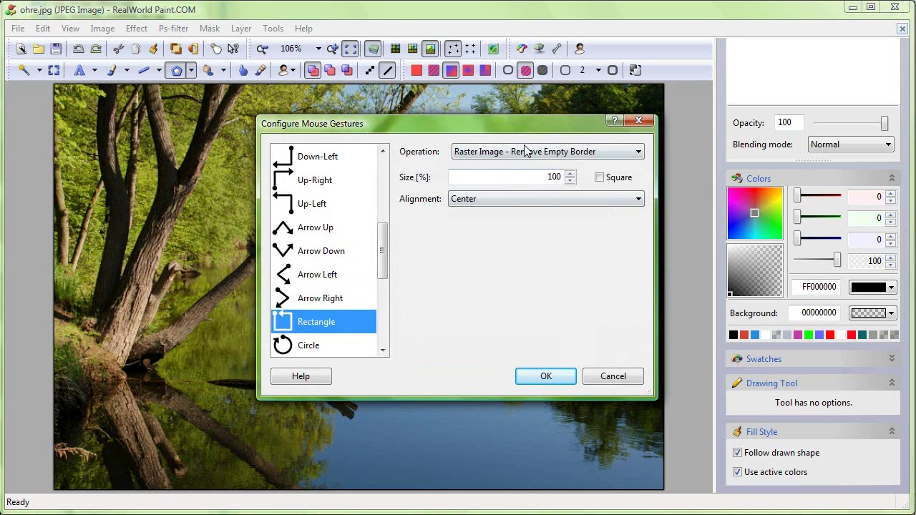
# - Set the Circle gesture to Raster Image - Rotate (45°), save, and test it on the photo
pyautogui.click(346, 349)
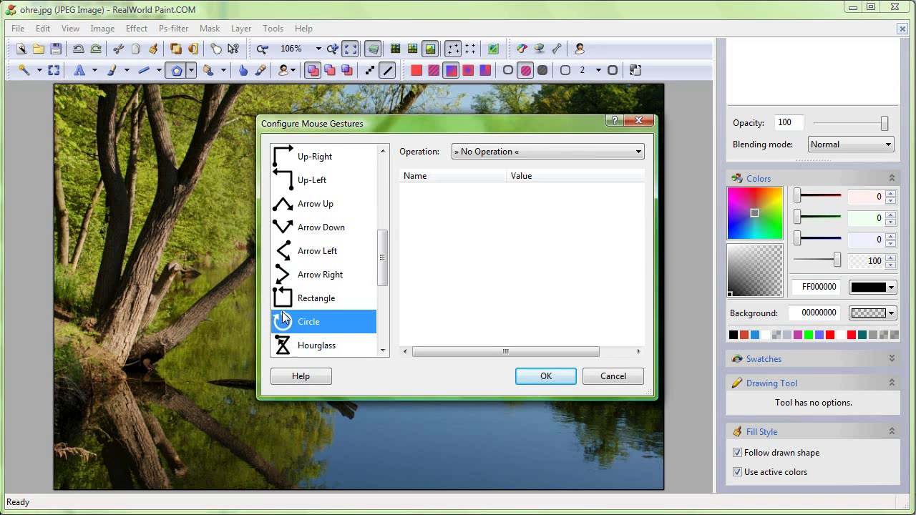
pyautogui.click(531, 153)
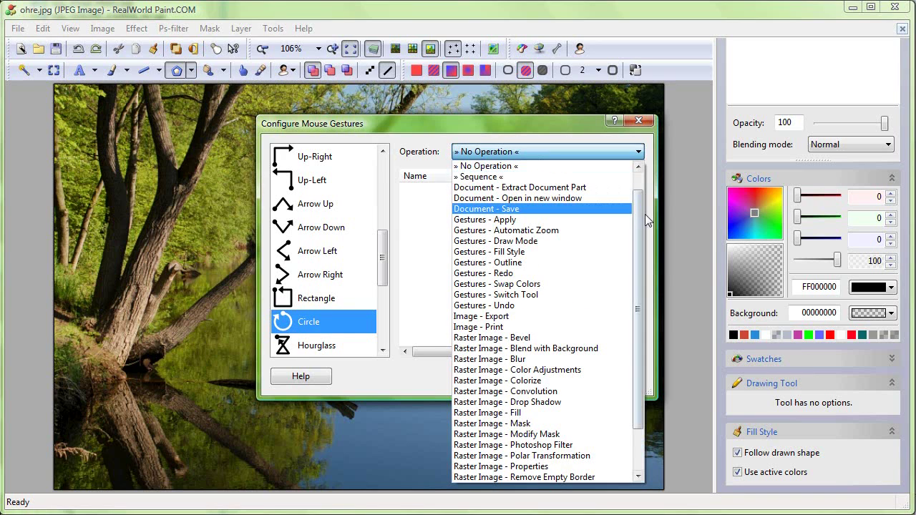
pyautogui.moveTo(637, 216); pyautogui.dragTo(636, 261)
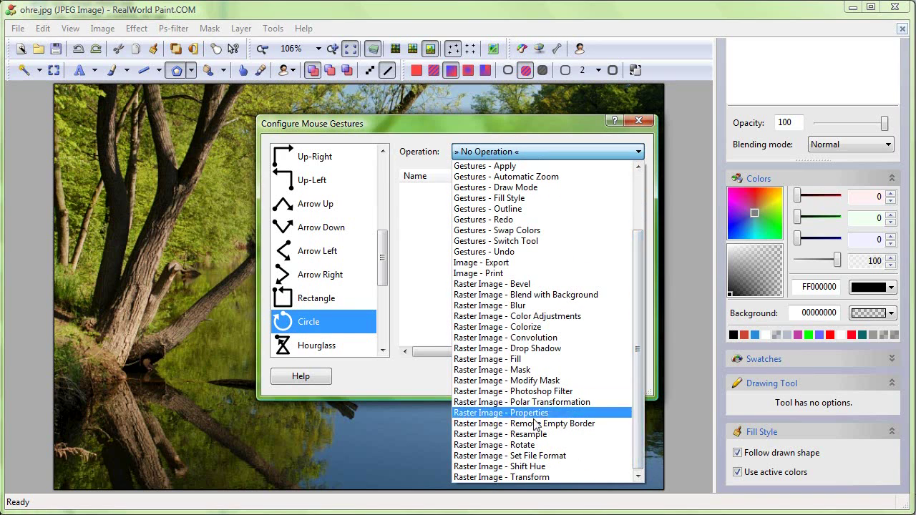
pyautogui.click(528, 445)
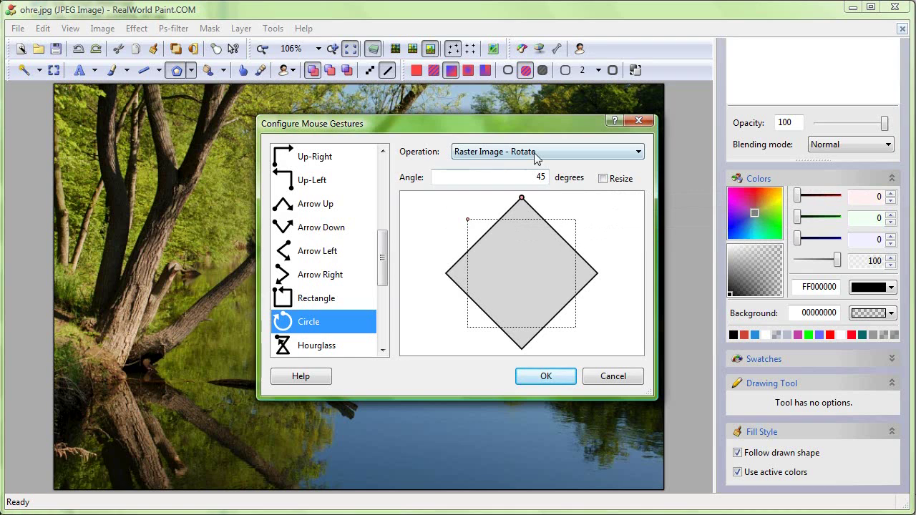
pyautogui.click(546, 376)
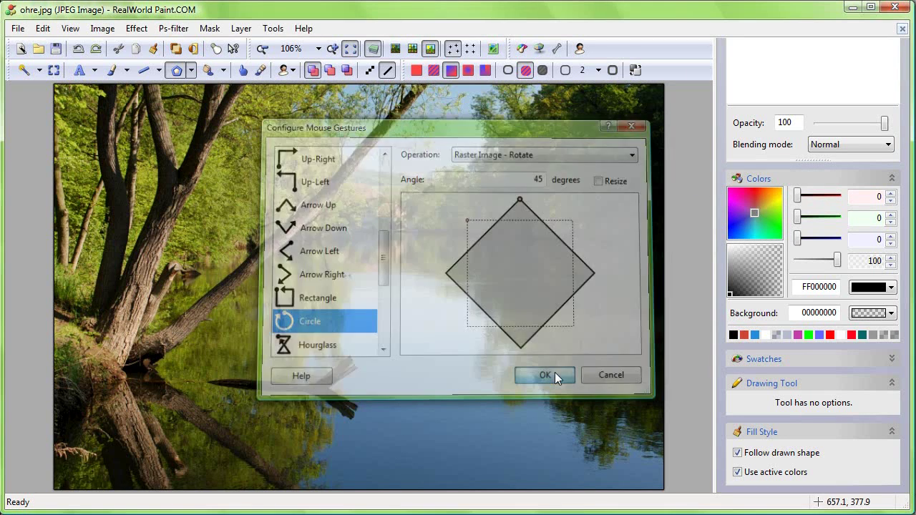
pyautogui.moveTo(363, 224)
pyautogui.mouseDown()
pyautogui.moveTo(432, 234)
pyautogui.moveTo(392, 304)
pyautogui.moveTo(364, 257)
pyautogui.mouseUp()
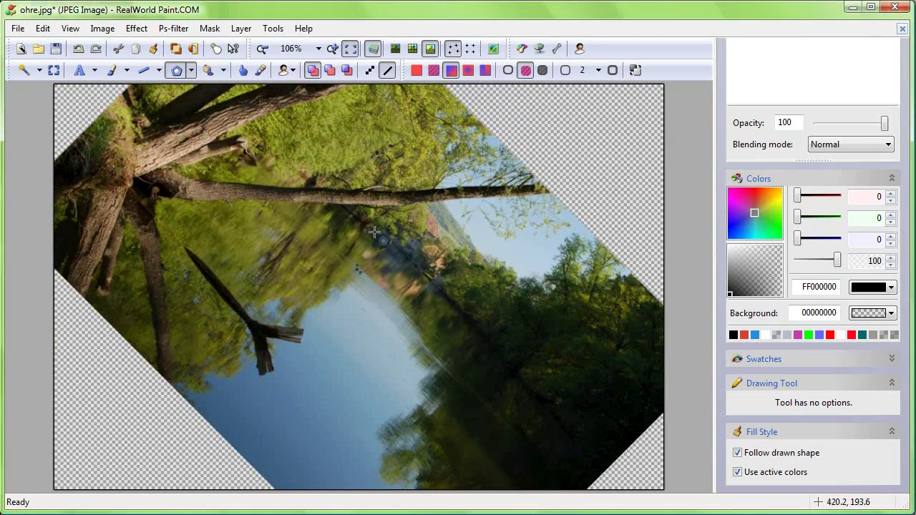
pyautogui.moveTo(469, 281); pyautogui.dragTo(419, 268)
# - In Mouse gestures, set the Circle gesture's Operation to Display Configuration
pyautogui.rightClick(416, 263)
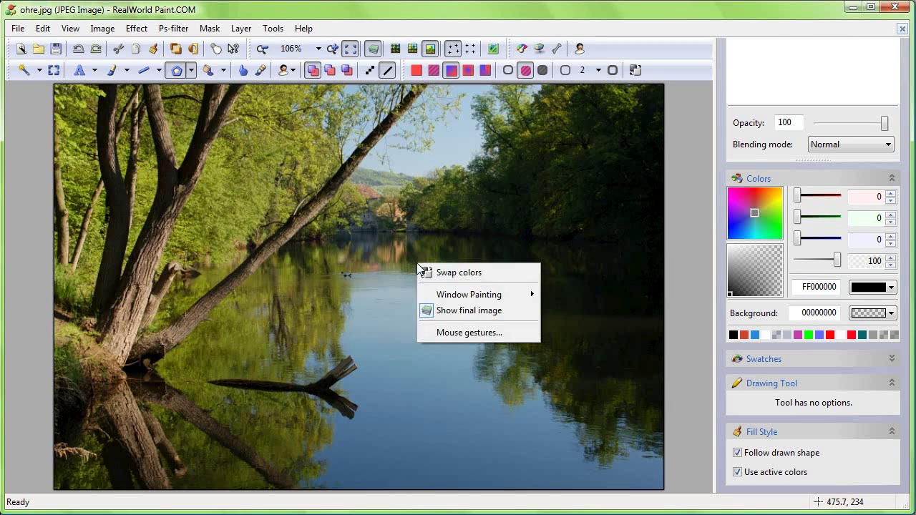
pyautogui.click(443, 334)
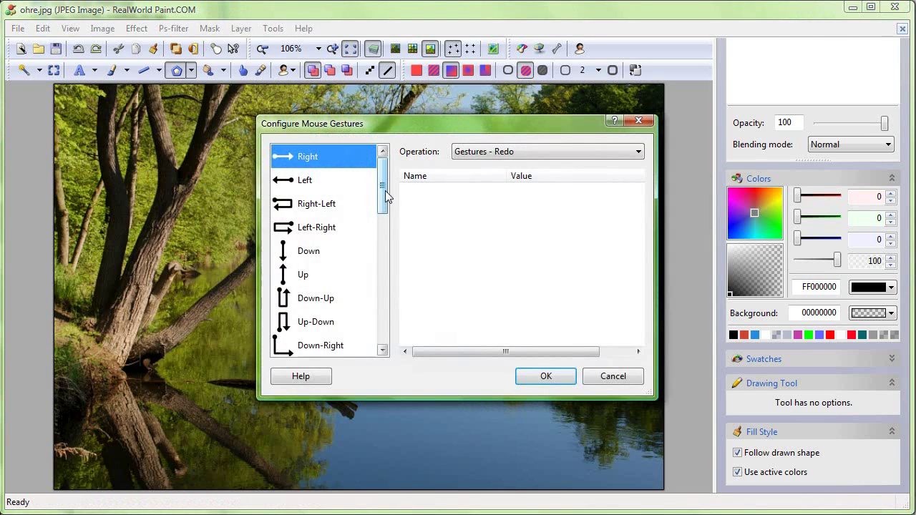
pyautogui.moveTo(385, 191); pyautogui.dragTo(385, 276)
pyautogui.click(326, 274)
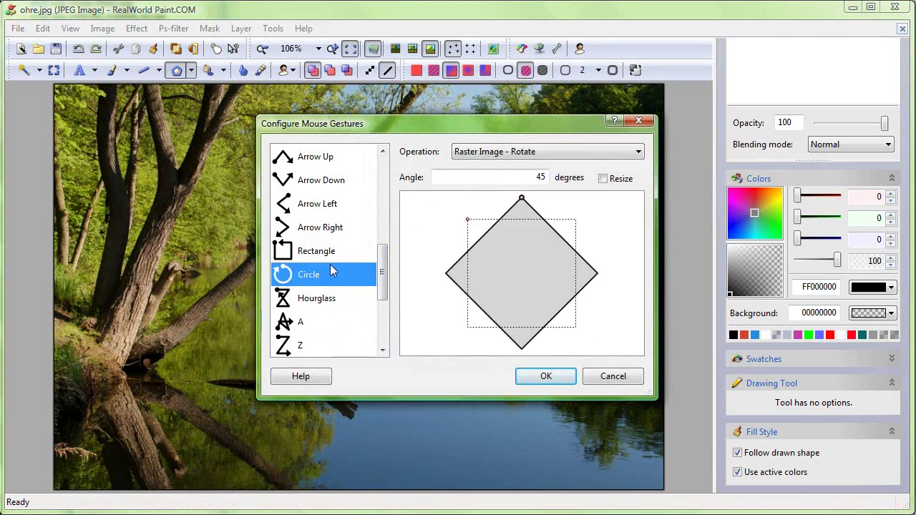
pyautogui.click(548, 153)
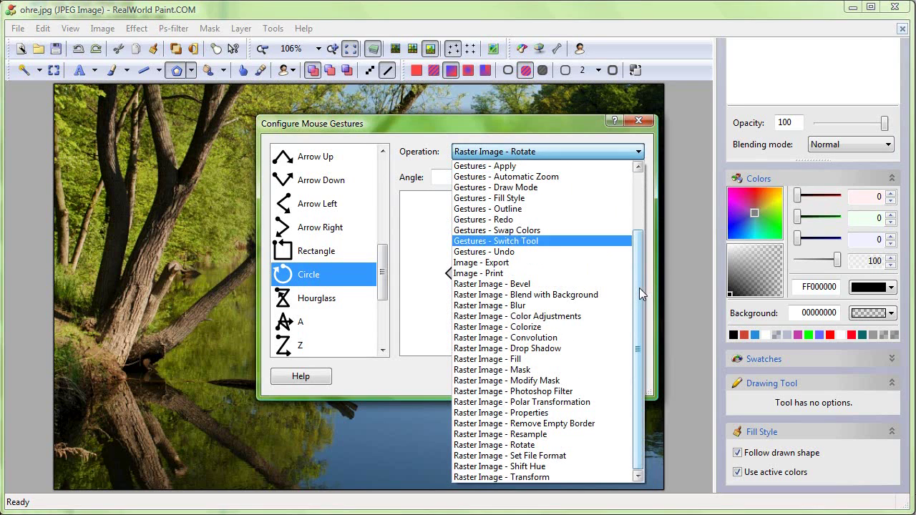
pyautogui.moveTo(639, 288); pyautogui.dragTo(641, 207)
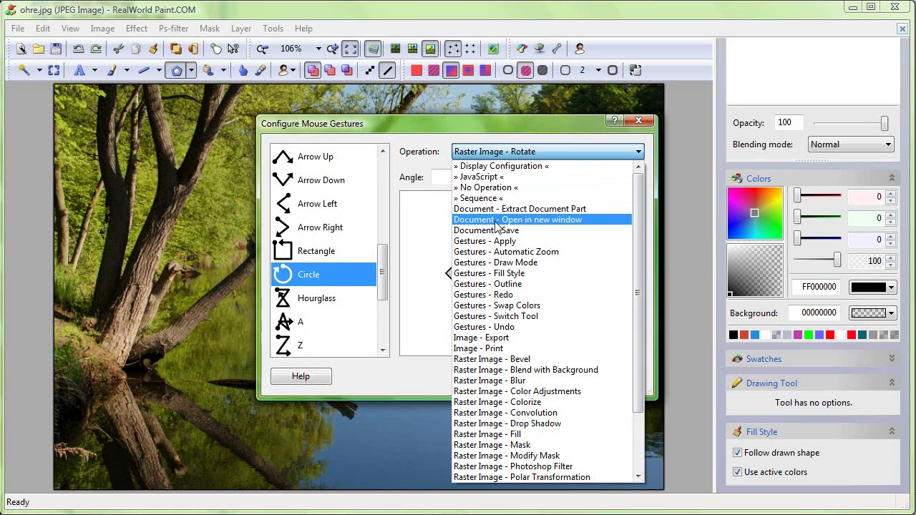
pyautogui.click(503, 167)
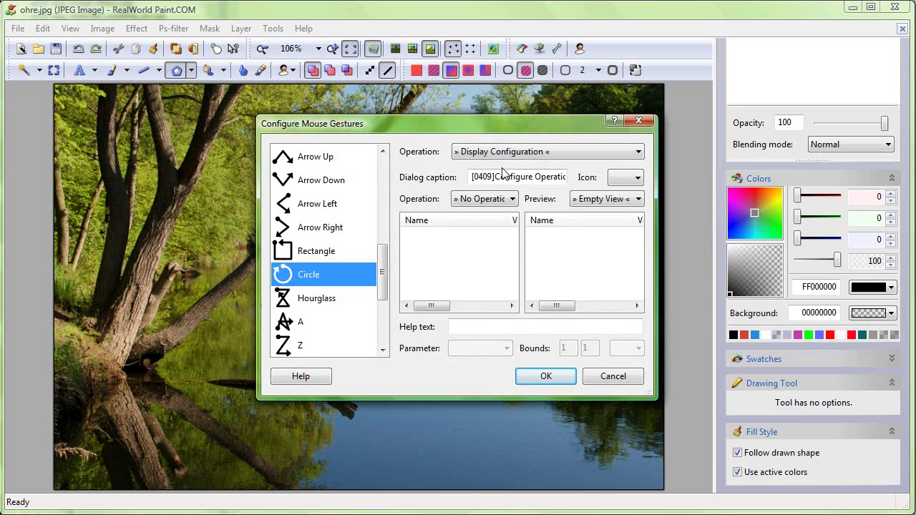
# - Choose Raster Image - Rotate as the configured operation with an Image - Viewer preview, and save
pyautogui.click(492, 198)
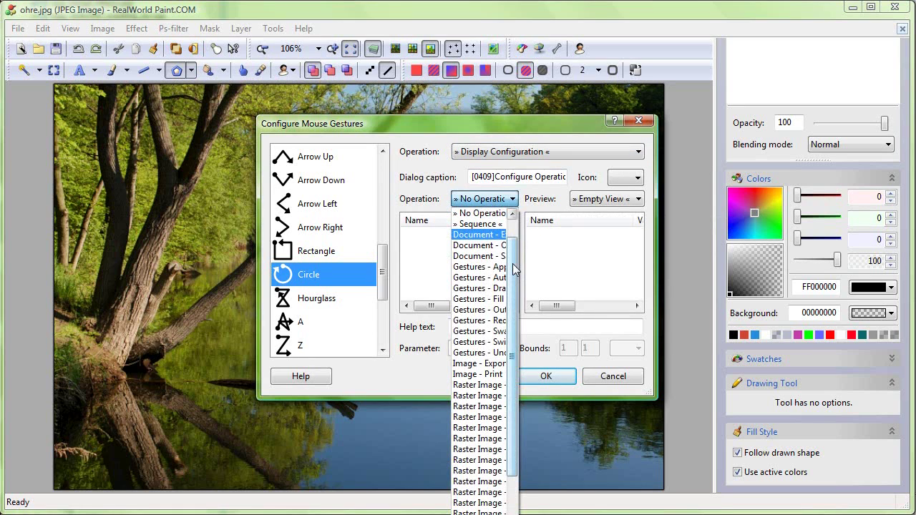
pyautogui.click(481, 213)
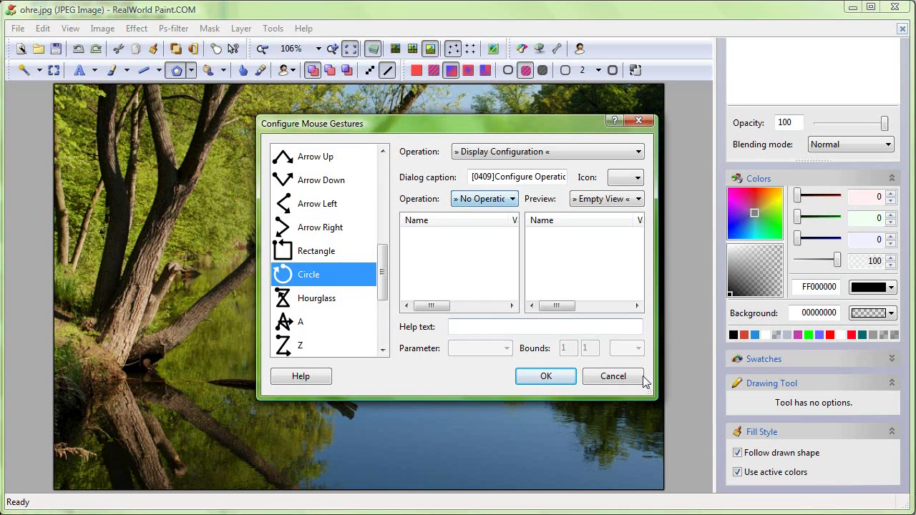
pyautogui.moveTo(655, 398); pyautogui.dragTo(837, 432)
pyautogui.click(573, 198)
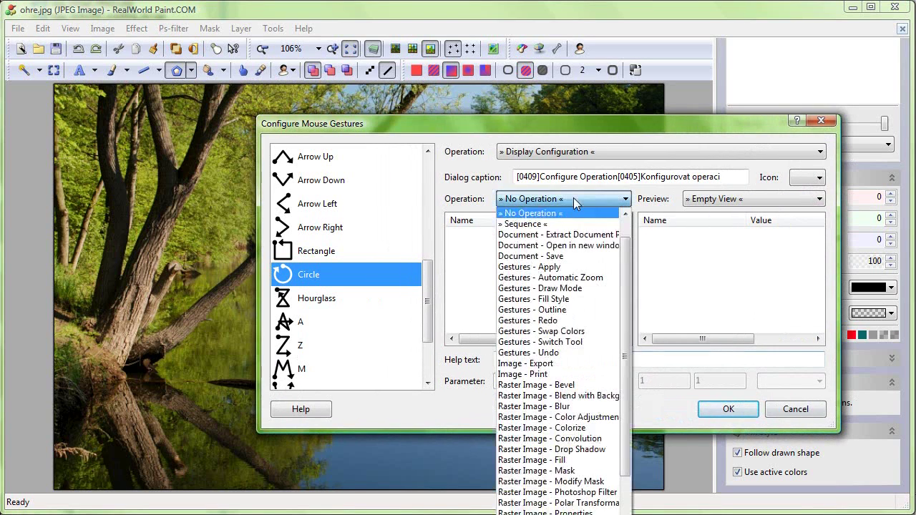
pyautogui.scroll(-2, 626, 356)
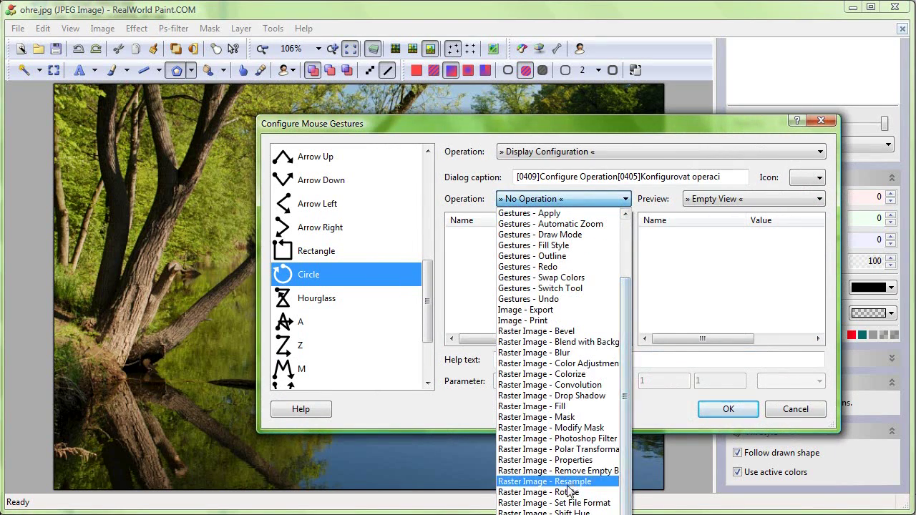
pyautogui.click(540, 425)
pyautogui.click(723, 199)
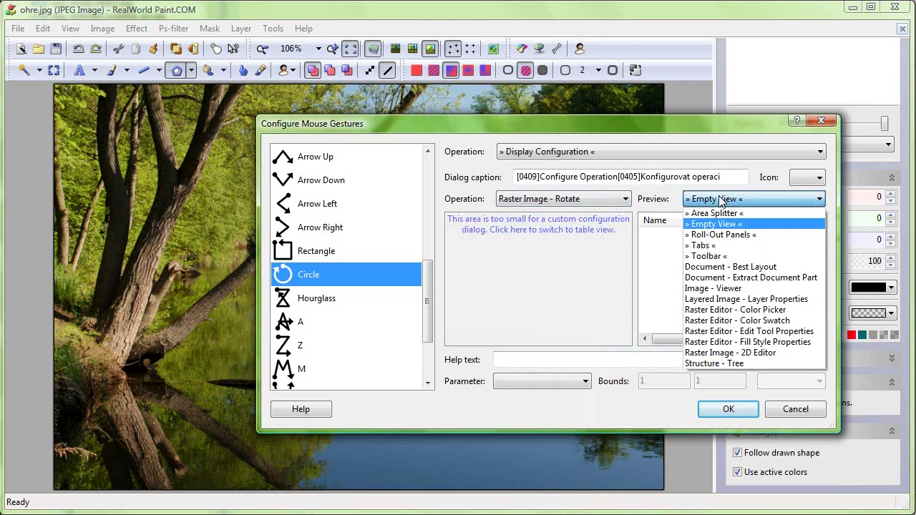
pyautogui.click(708, 288)
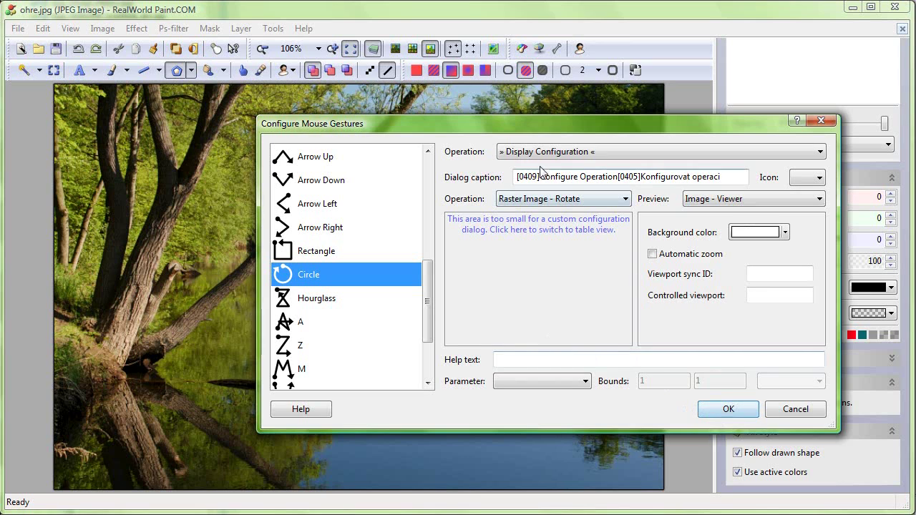
pyautogui.click(721, 411)
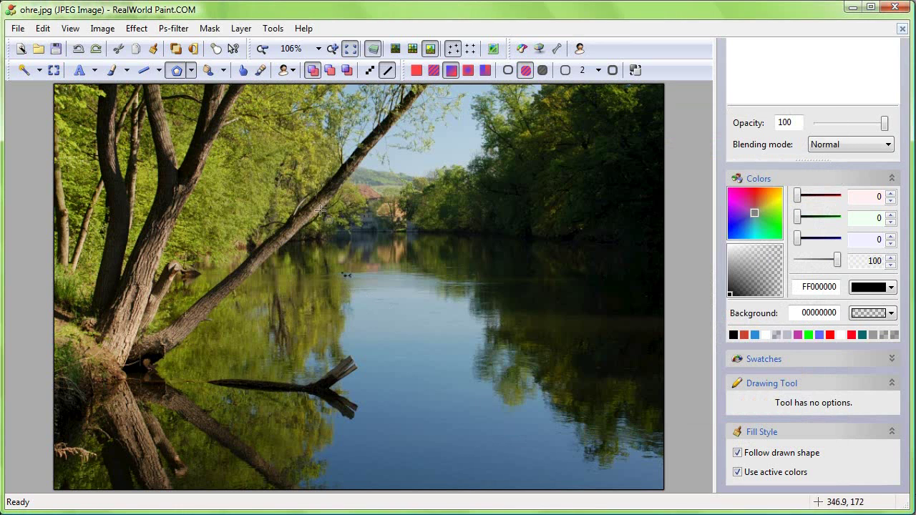
# - Bring up the rotation settings with a circle gesture and enlarge the window
pyautogui.moveTo(362, 211); pyautogui.dragTo(361, 225)
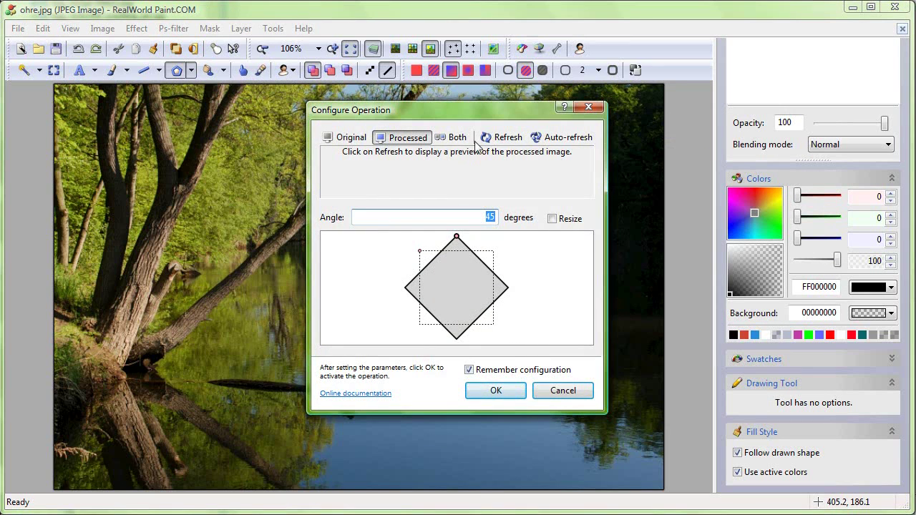
pyautogui.click(501, 139)
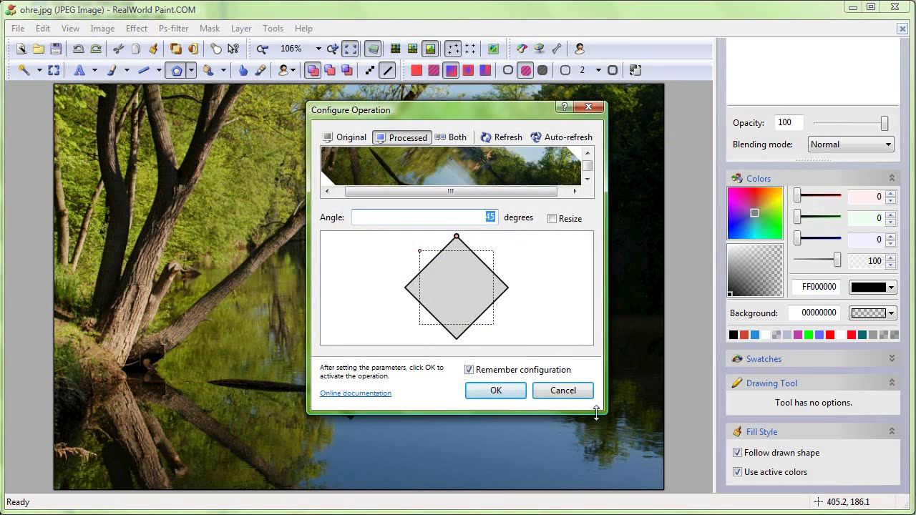
pyautogui.moveTo(596, 414); pyautogui.dragTo(621, 469)
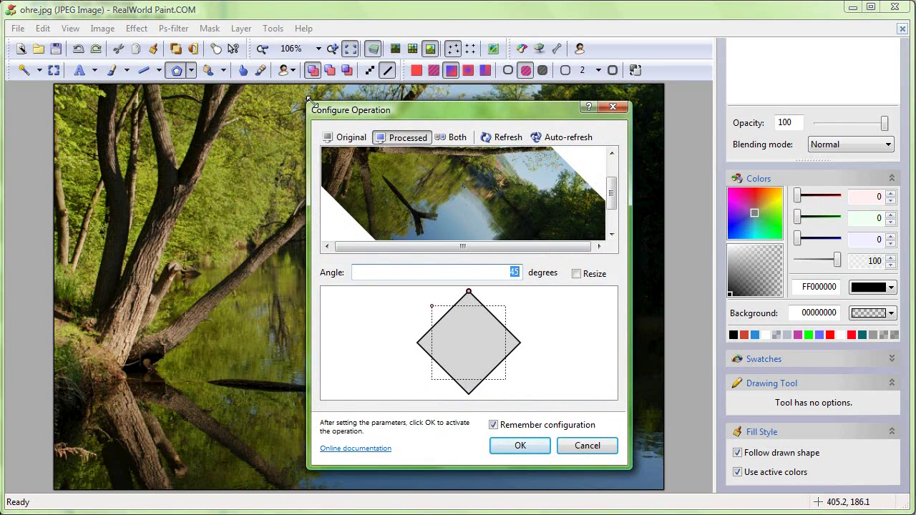
pyautogui.moveTo(310, 98); pyautogui.dragTo(251, 53)
# - Rotate the photo to 335.483° with Auto-refresh and Resize enabled, and apply it
pyautogui.moveTo(439, 303); pyautogui.dragTo(453, 303)
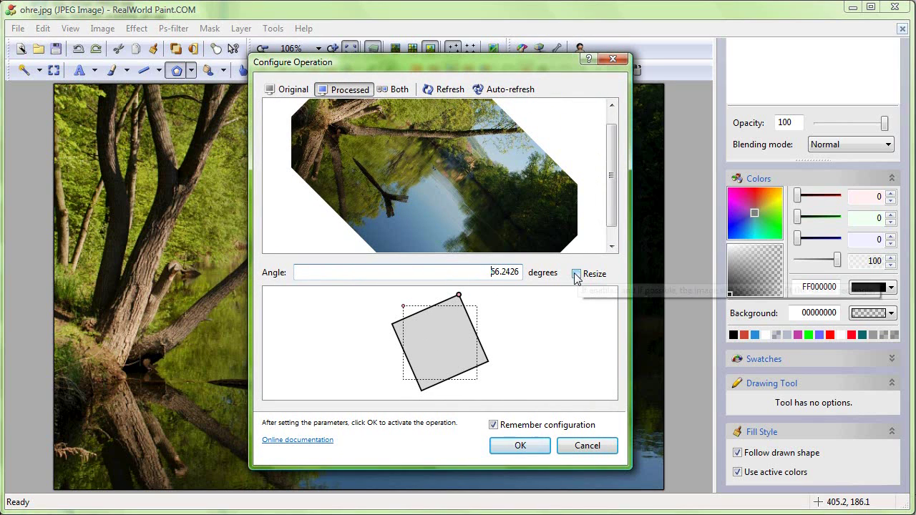
pyautogui.click(502, 90)
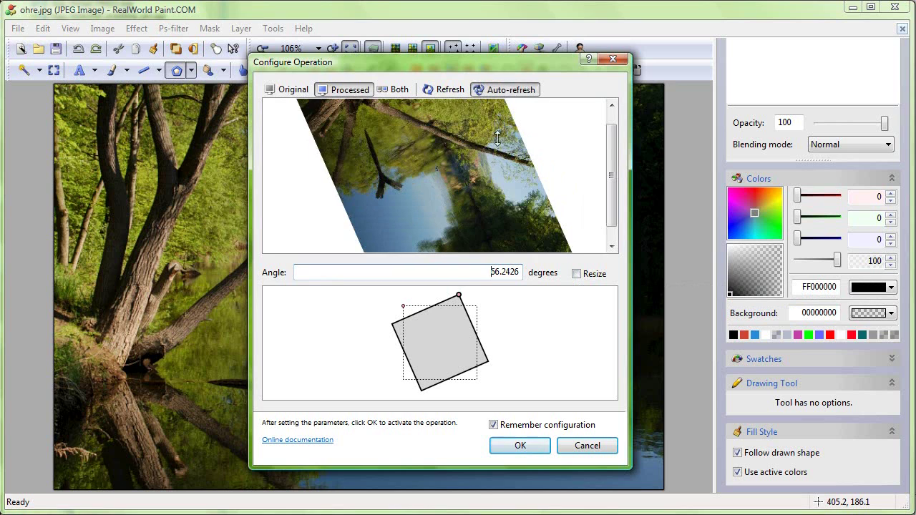
pyautogui.moveTo(452, 311); pyautogui.dragTo(419, 316)
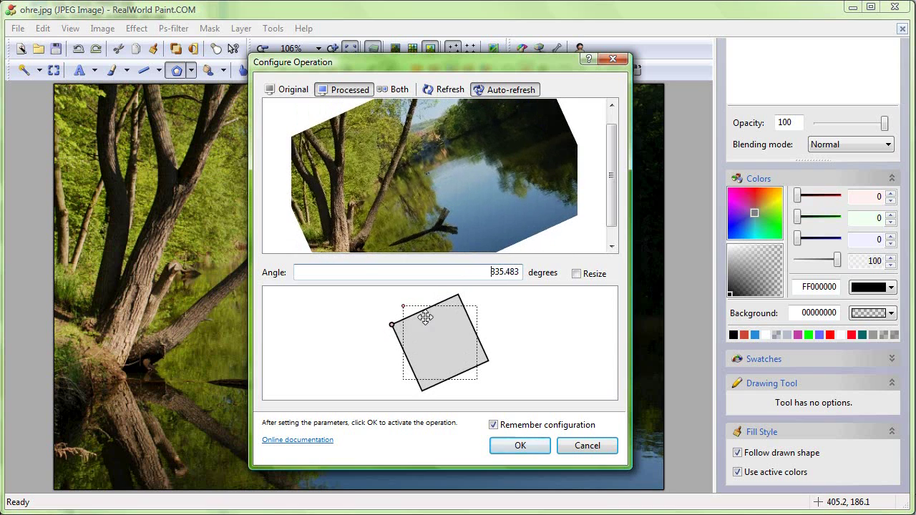
pyautogui.click(585, 275)
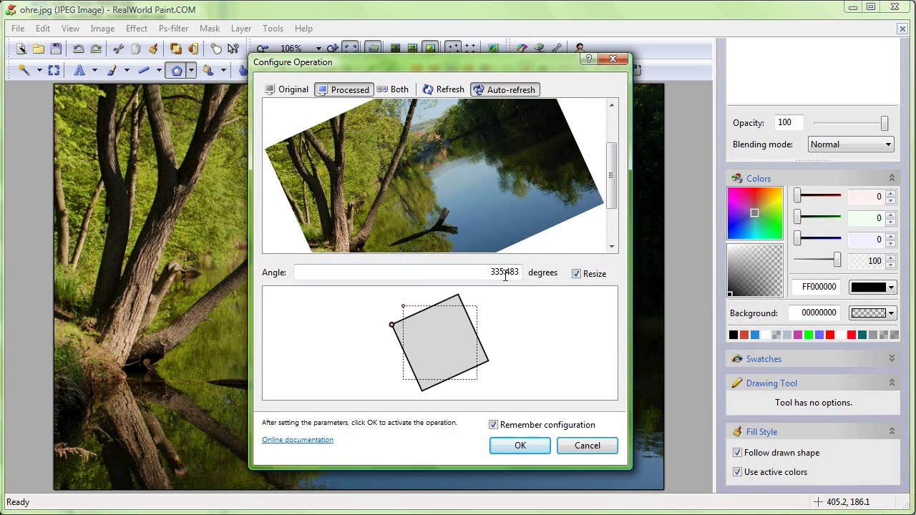
pyautogui.click(518, 445)
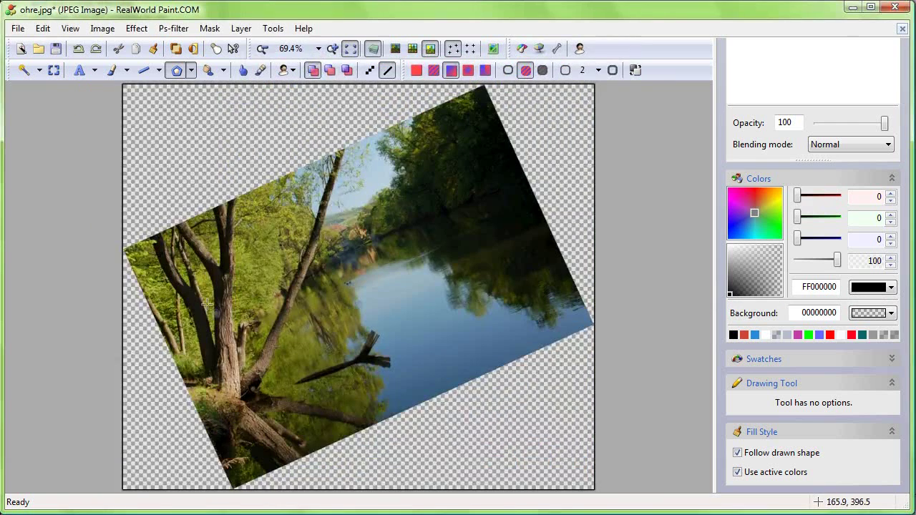
# - Undo the rotation and close ohre.jpg, returning to the new-document wizard
pyautogui.hotkey('ctrl', 'z')
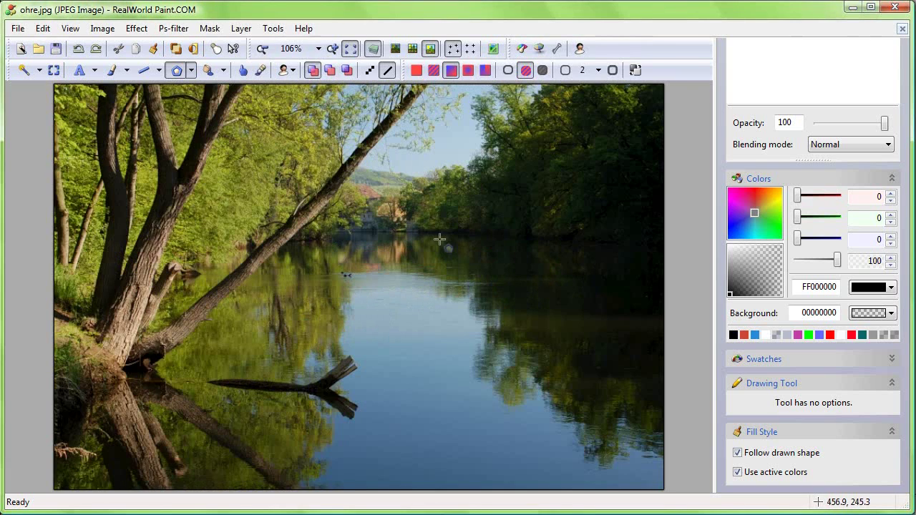
pyautogui.click(902, 30)
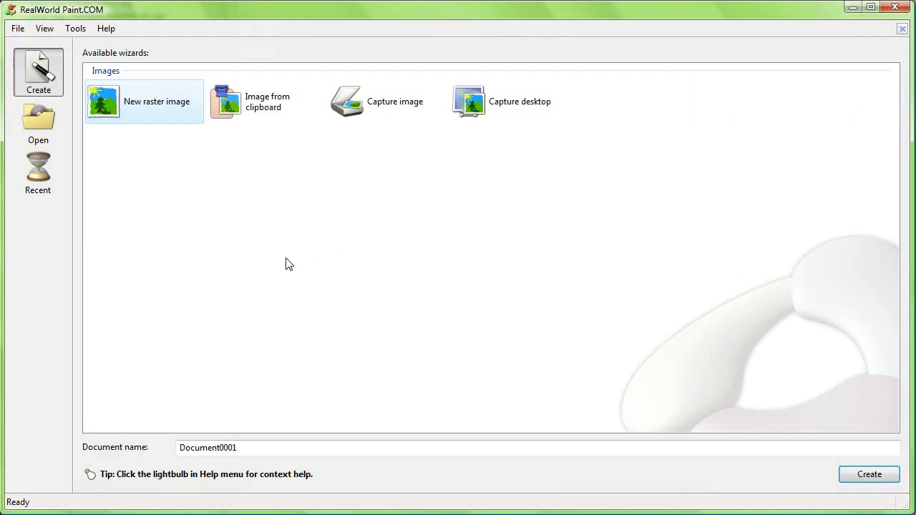